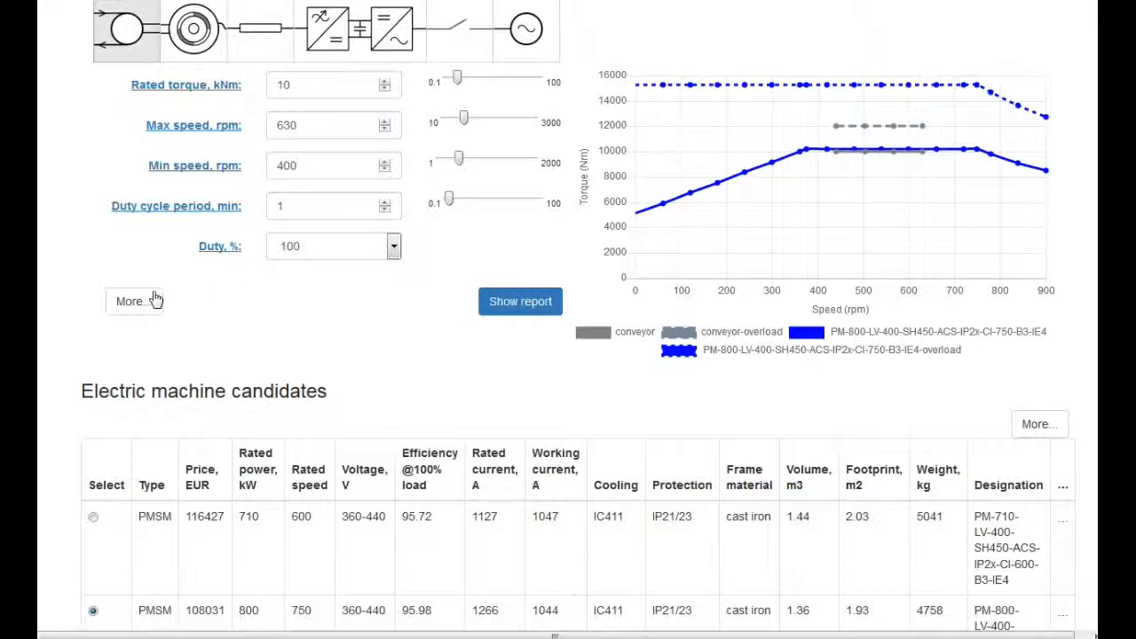
Show the additional conveyor parameters and set the overload amplitude to 100% and the overload duration to 2 sec.
left_click(134, 302)
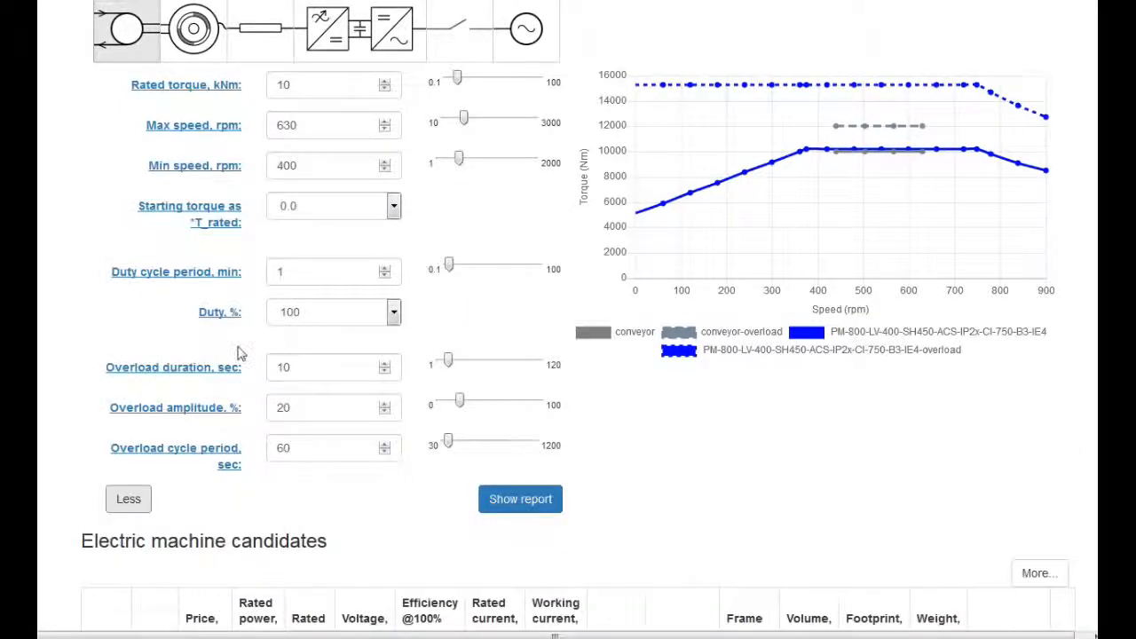
left_click(282, 408)
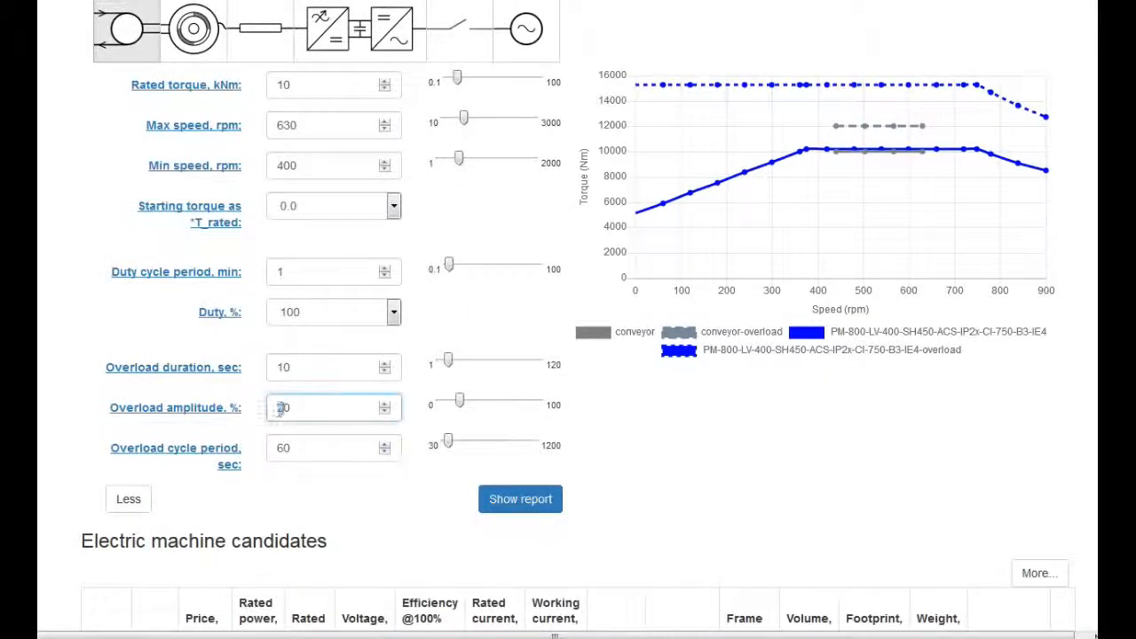
type("100")
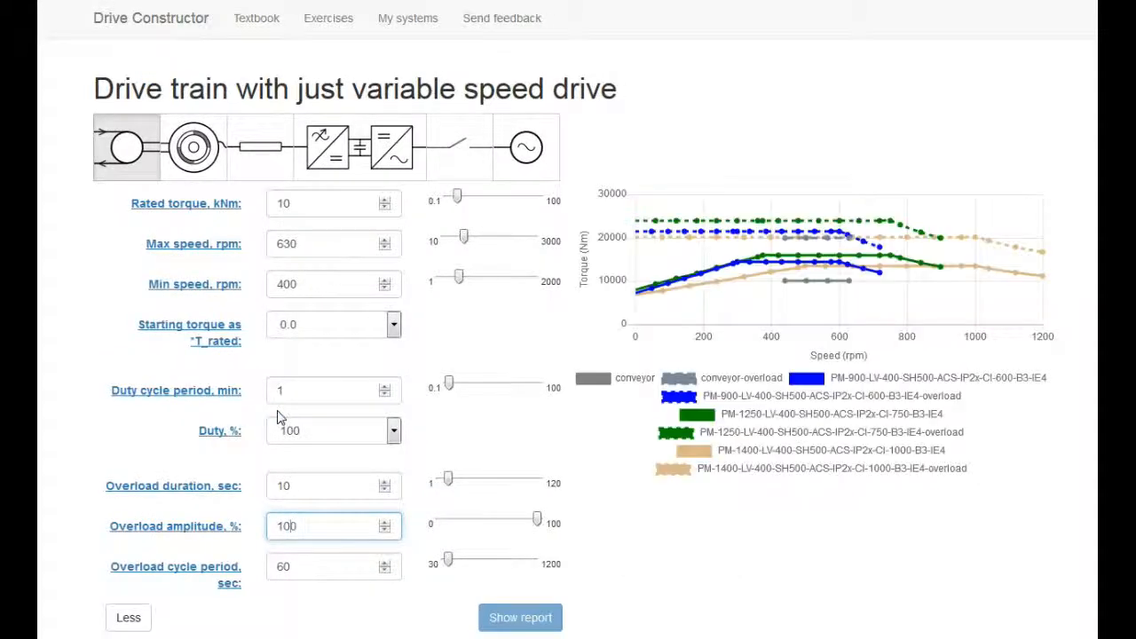
double_click(280, 485)
type("2")
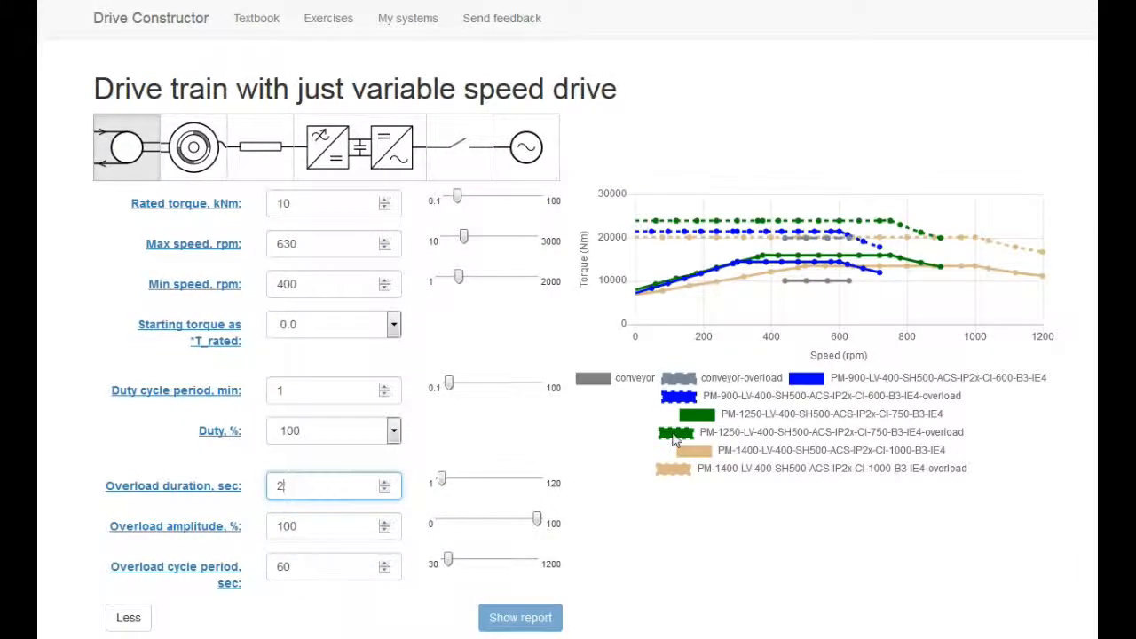
Select the 1400 kW, 1000 rpm electric machine candidate and compare its torque curves with the conveyor's load and overload curves.
scroll(1084, 455, "down", 5)
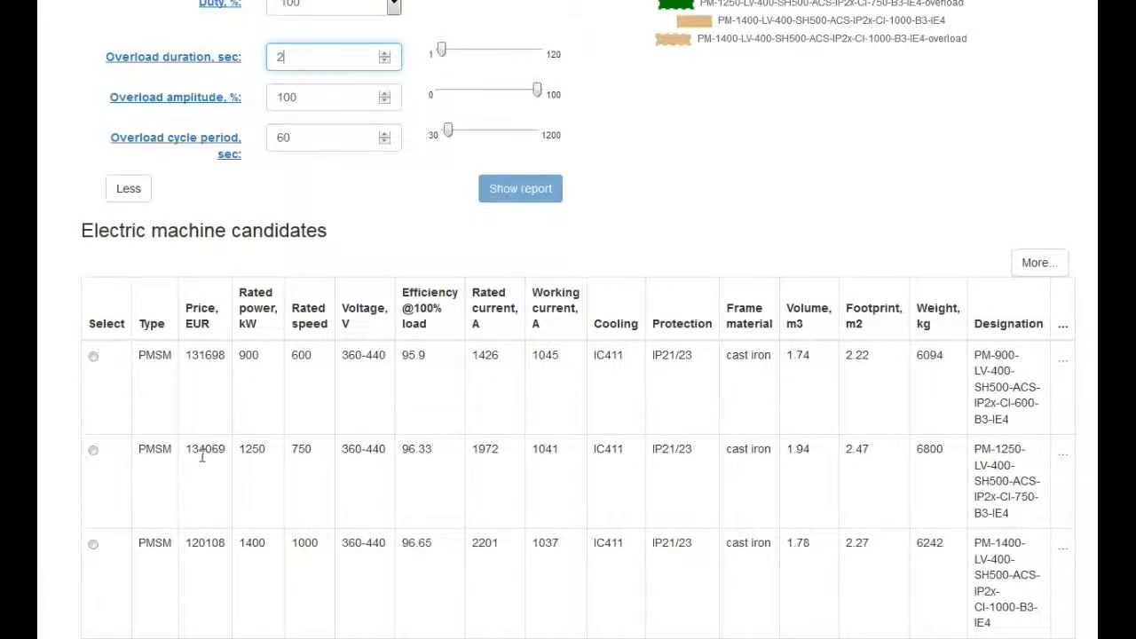
left_click(94, 545)
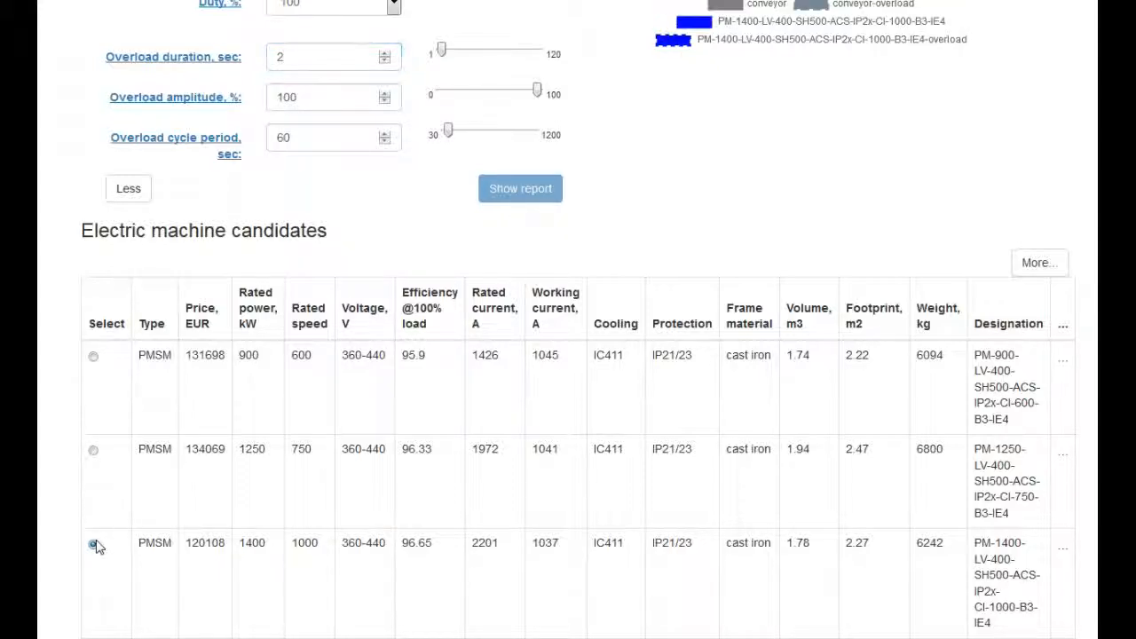
scroll(837, 287, "up", 5)
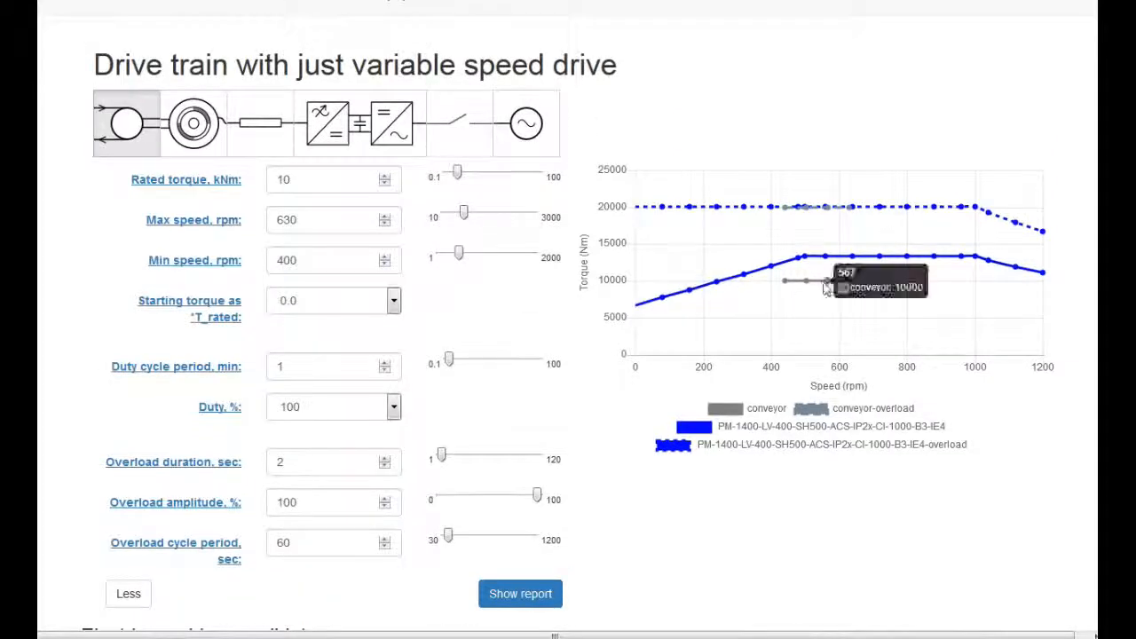
mouse_move(830, 216)
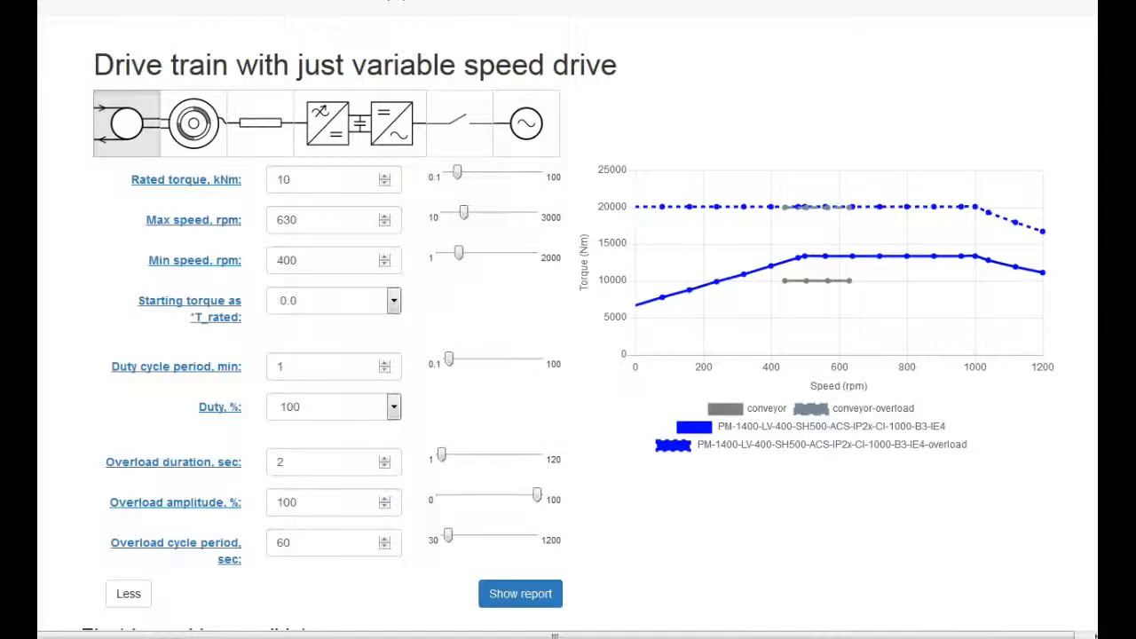
scroll(530, 459, "down", 4)
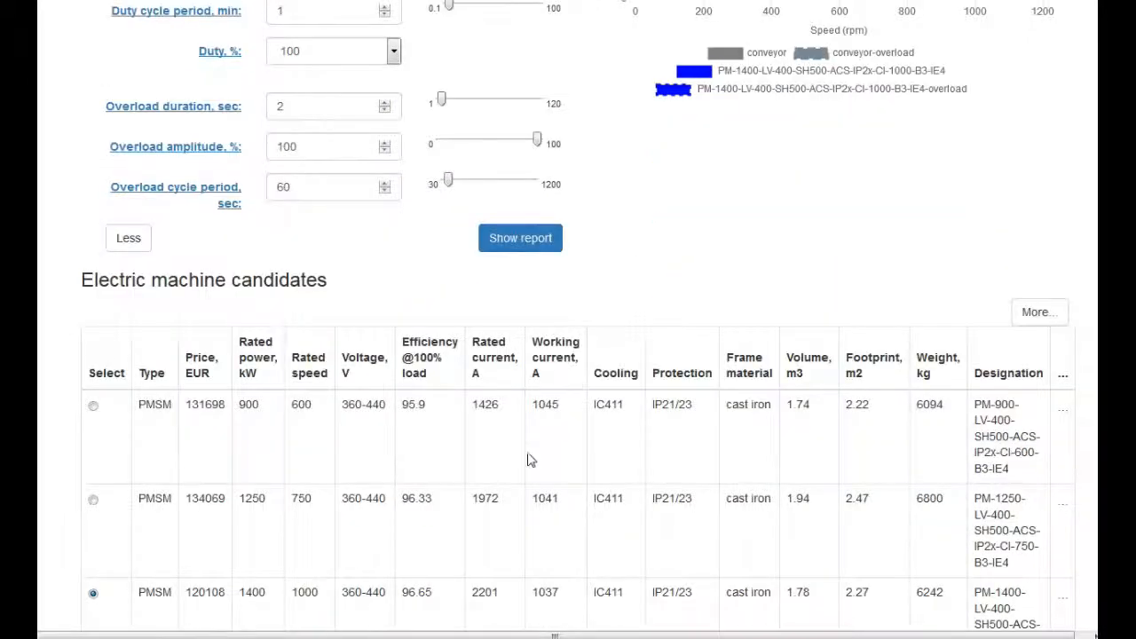
Select the 900 kW, 600 rpm electric machine candidate and check its torque curves against the conveyor's overload curve.
left_click(94, 407)
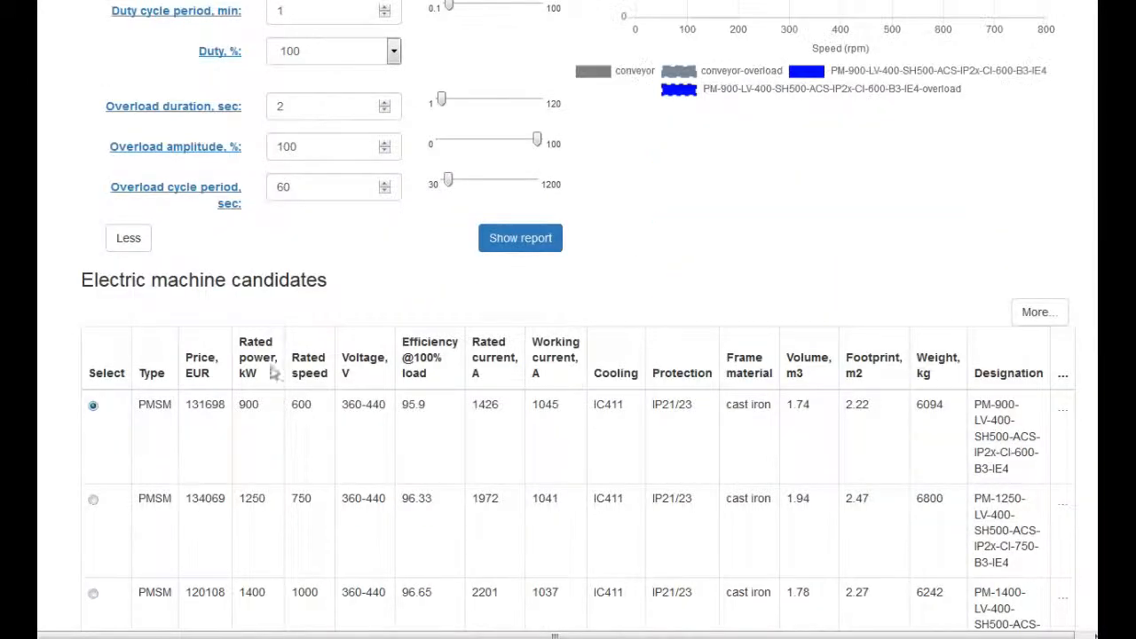
scroll(573, 315, "up", 5)
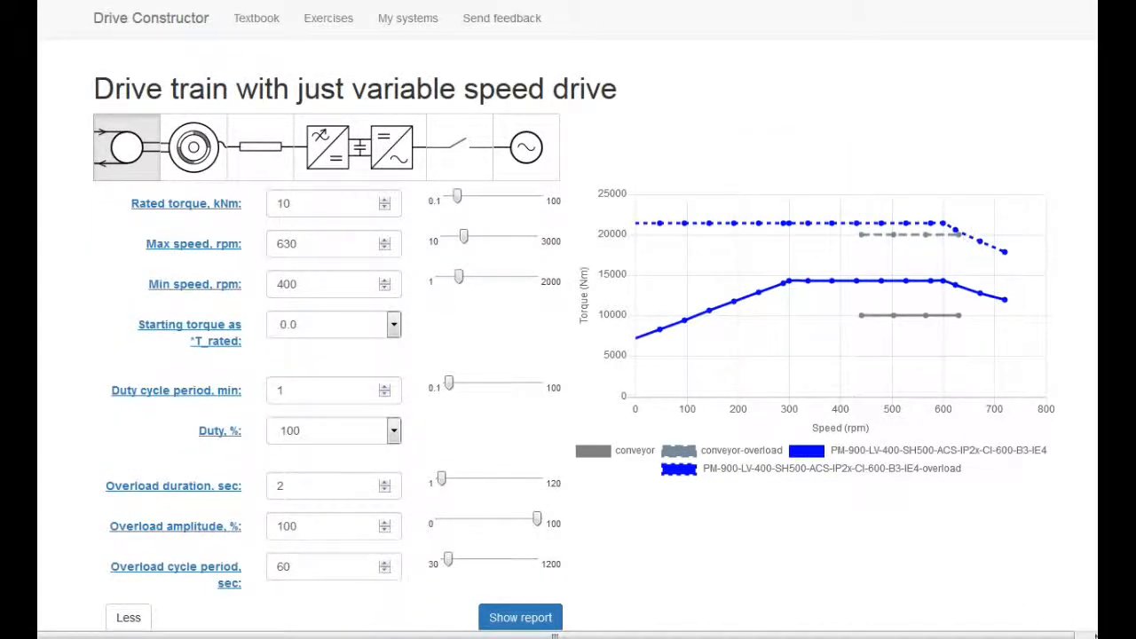
scroll(568, 320, "down", 3)
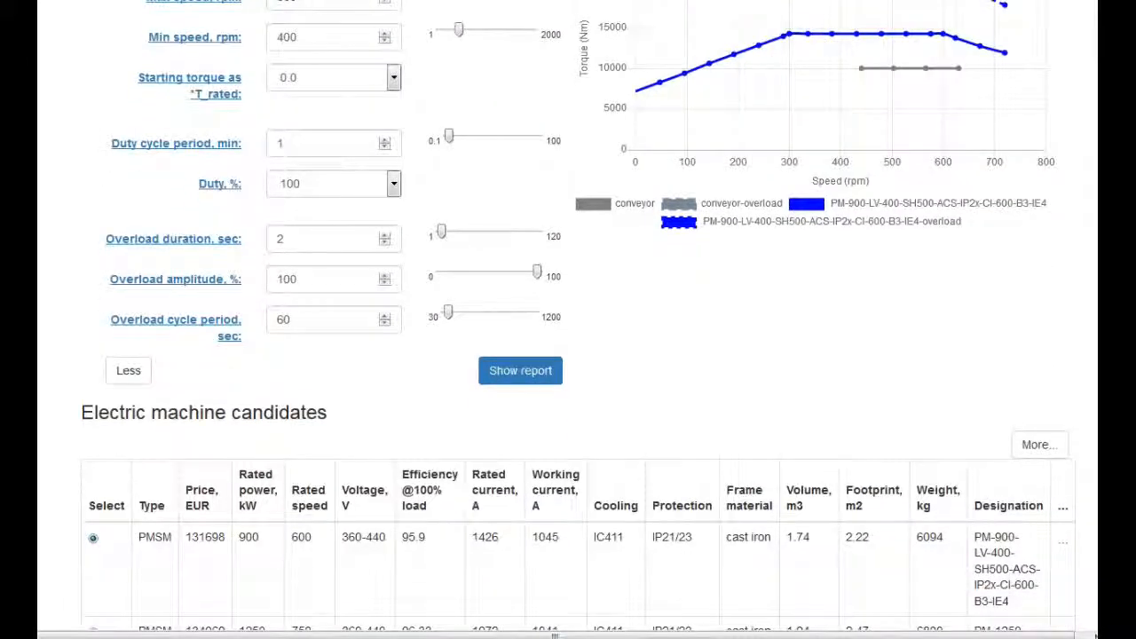
scroll(569, 319, "up", 1)
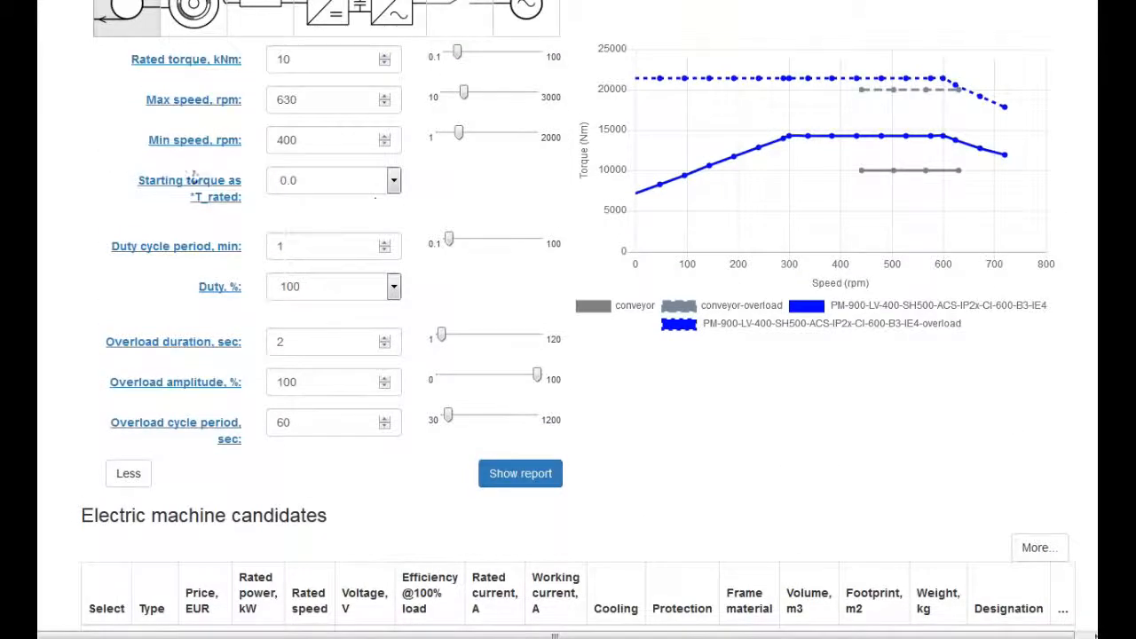
Check the overload variants in exercise C-3 and set the overload duration to 60 sec and the overload cycle period to 600 sec.
left_click(88, 1)
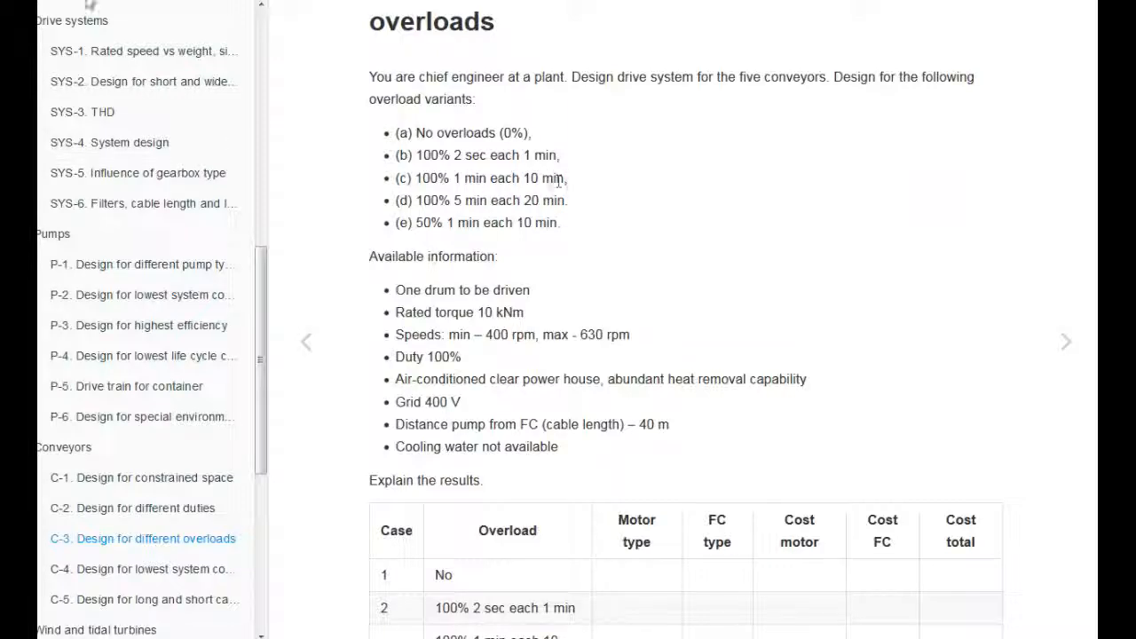
key("ctrl+Tab")
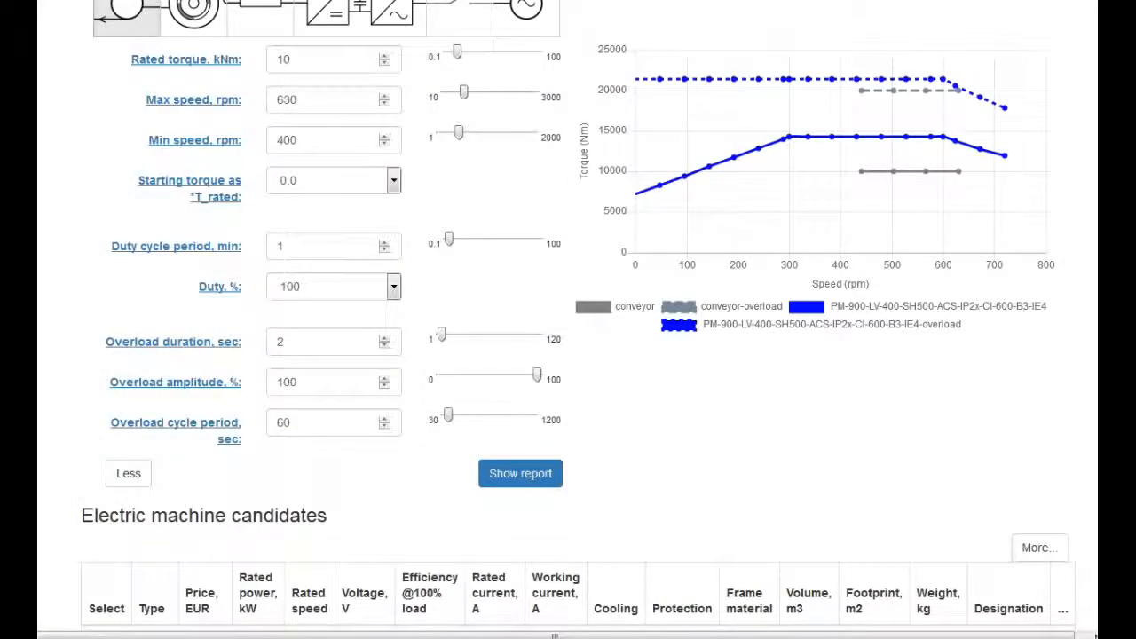
left_click_drag(292, 344, 276, 348)
type("6")
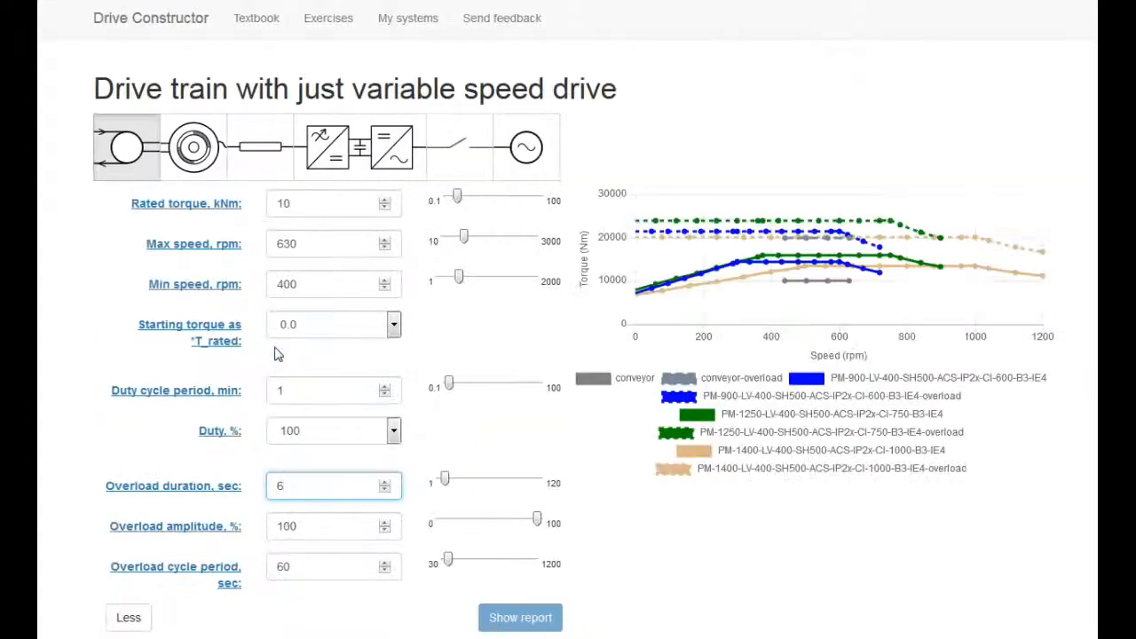
type("0")
left_click(319, 576)
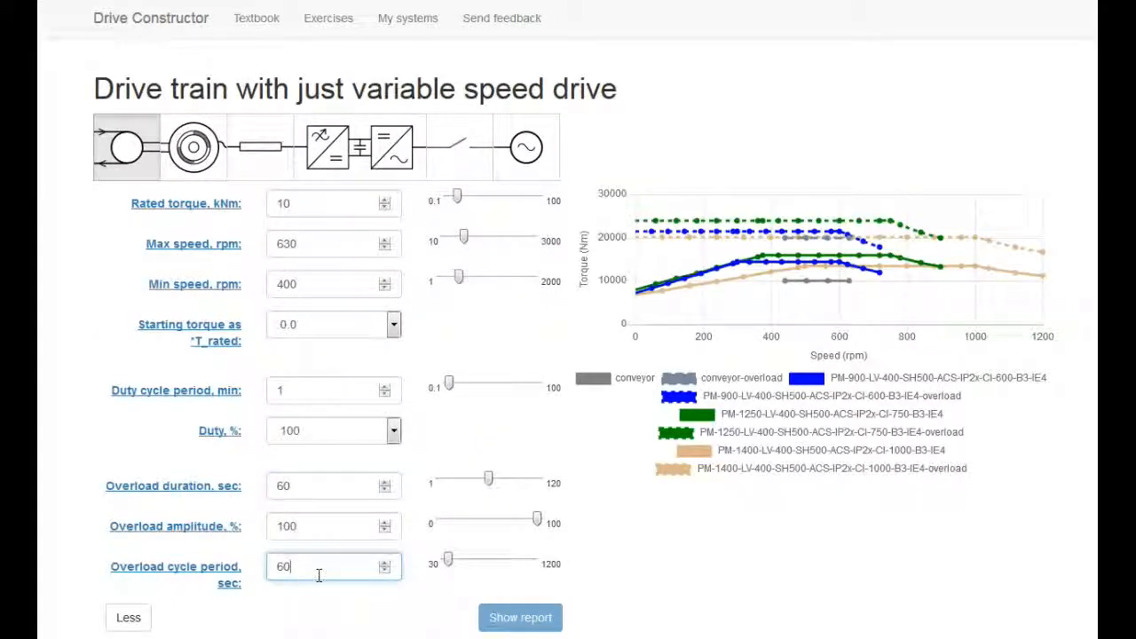
type("0")
Select the 1400 kW, 1000 rpm electric machine and review the matching cable and frequency converter candidates.
scroll(1059, 439, "down", 5)
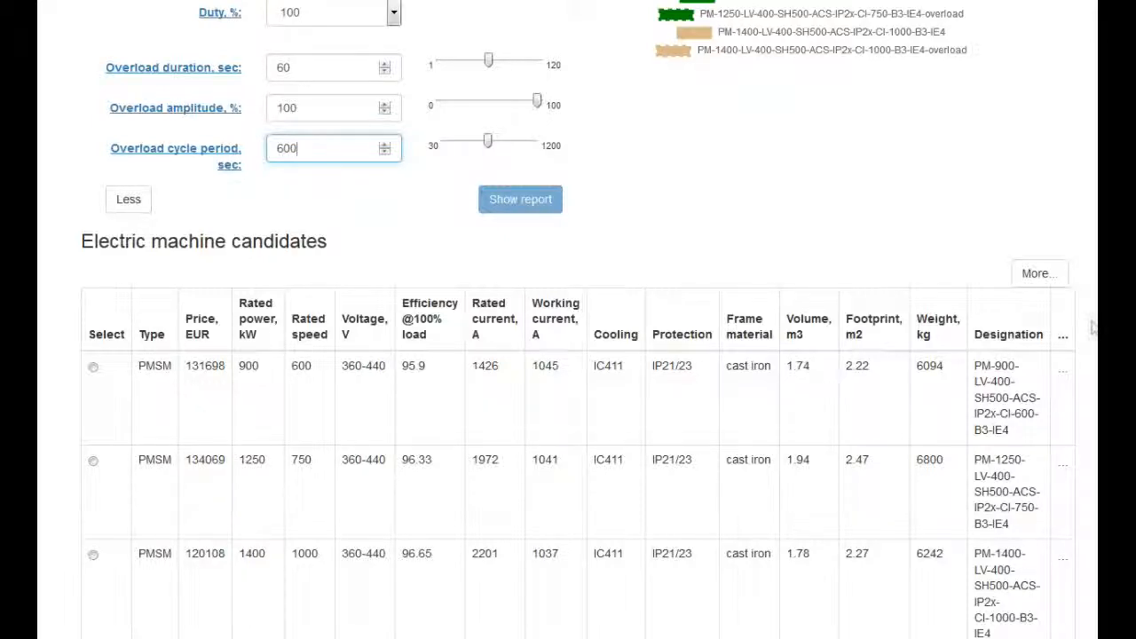
scroll(568, 355, "down", 2)
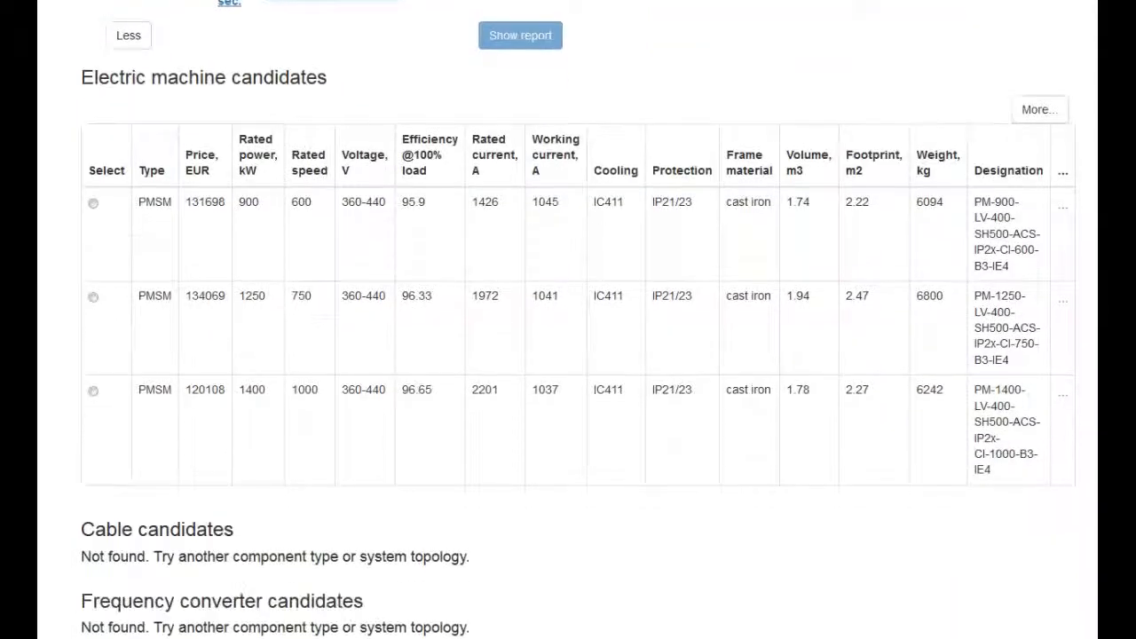
left_click(93, 392)
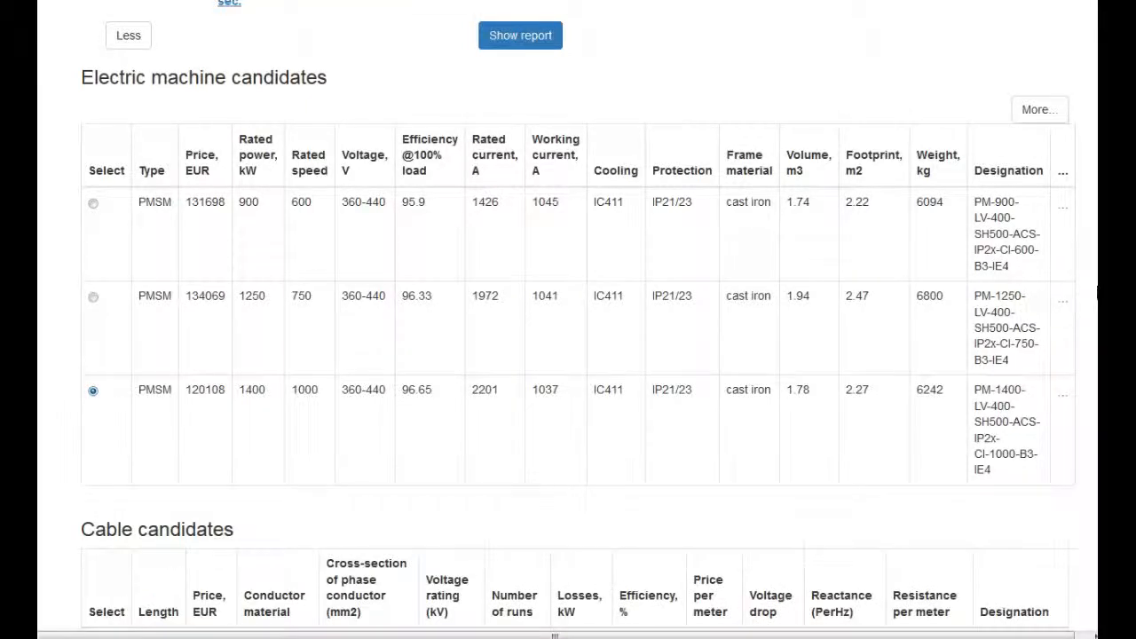
scroll(98, 401, "down", 1)
scroll(487, 577, "down", 3)
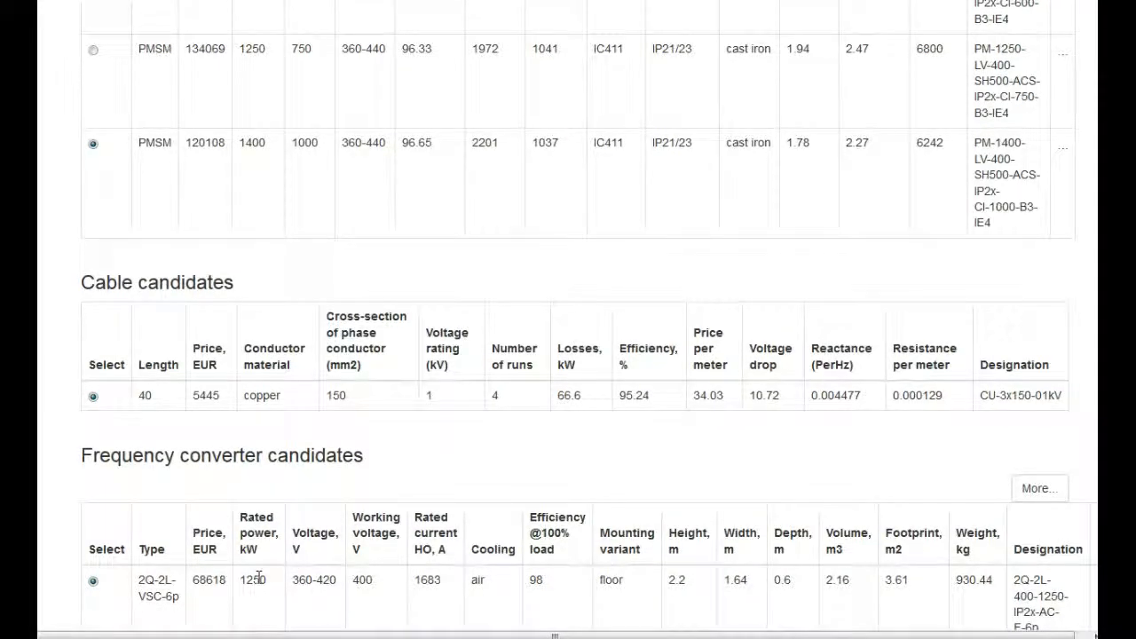
double_click(258, 579)
scroll(568, 320, "up", 5)
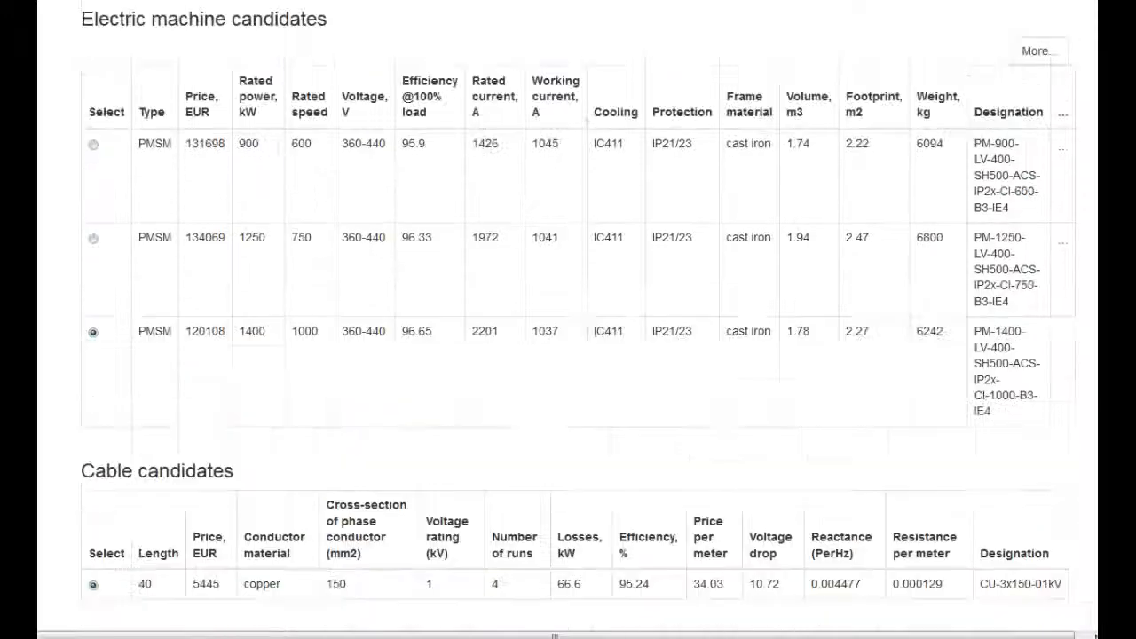
scroll(568, 320, "up", 5)
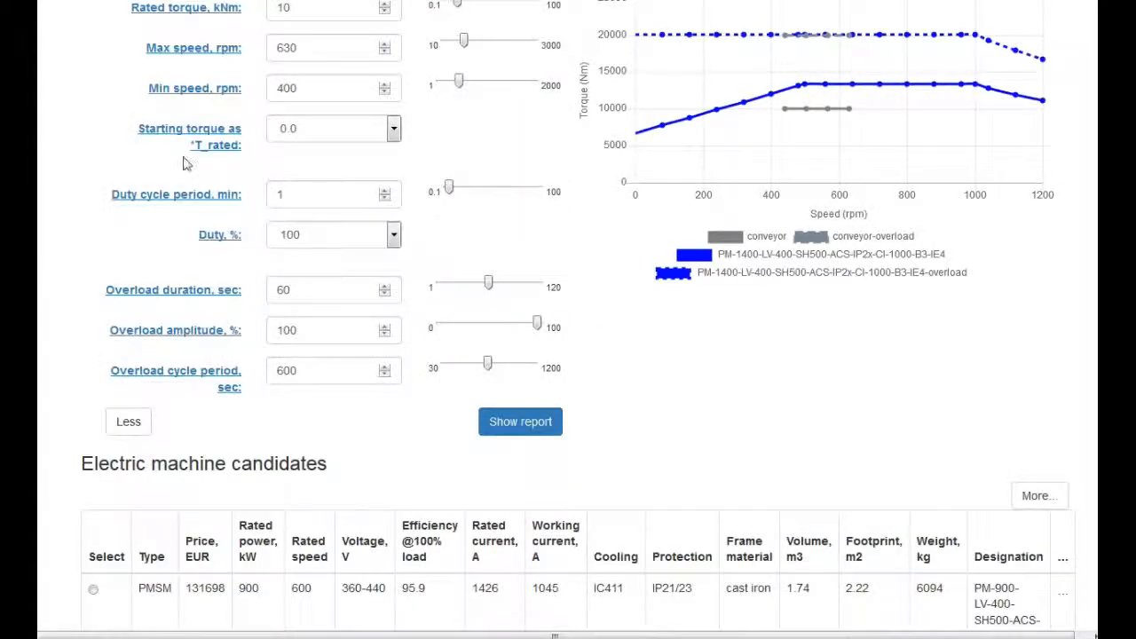
Set the overload duration to 120 sec and the overload cycle period to 1200 sec.
double_click(283, 285)
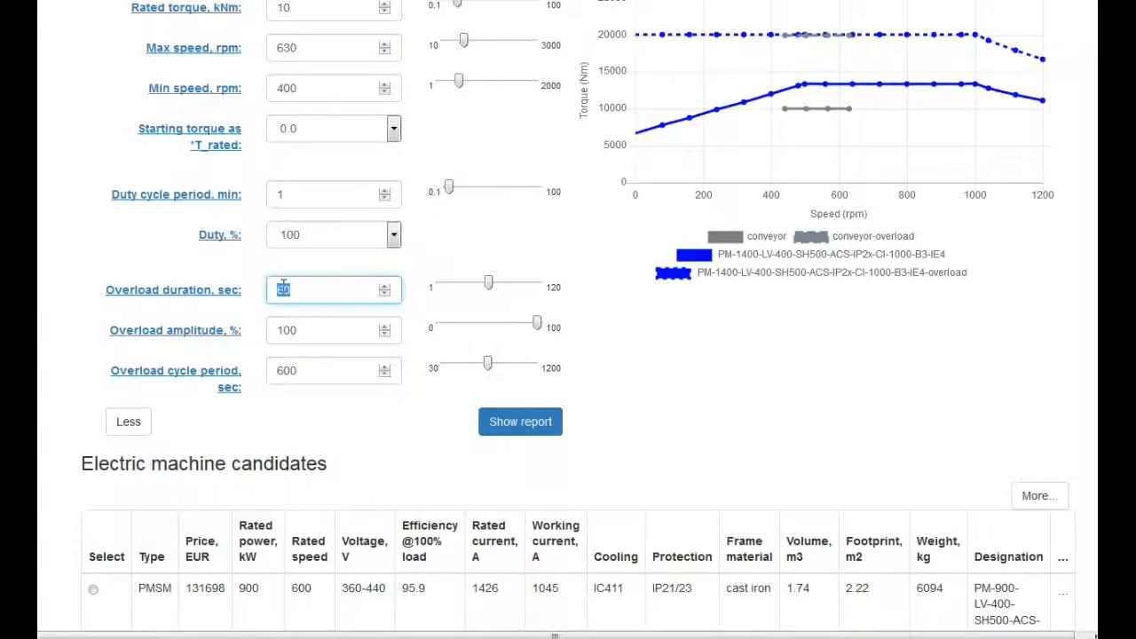
type("2")
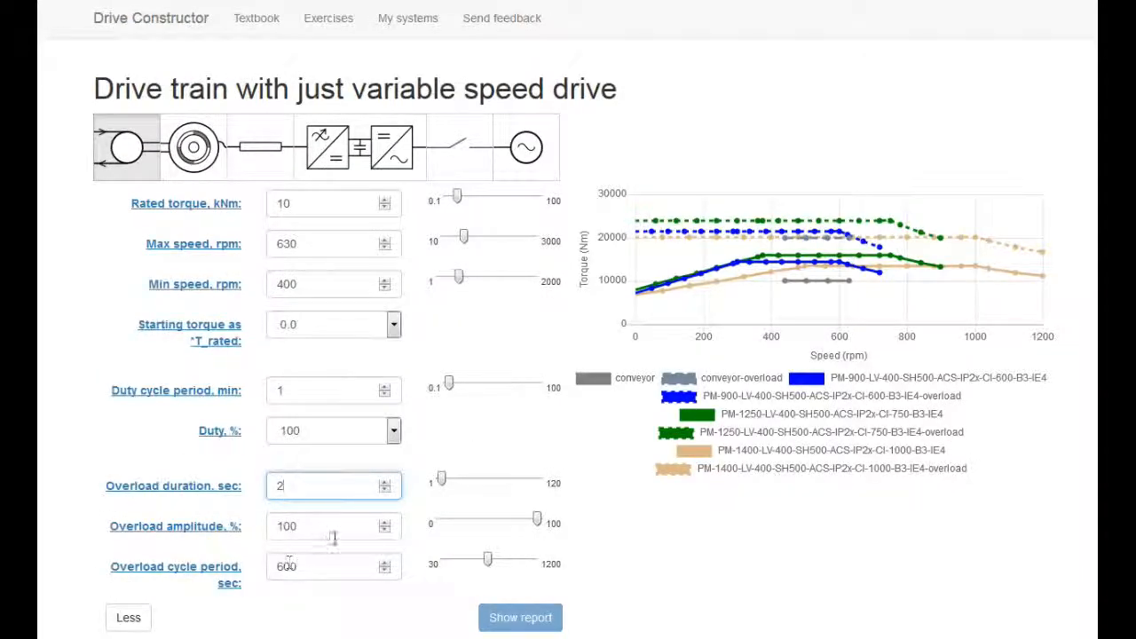
key("BackSpace")
type("120")
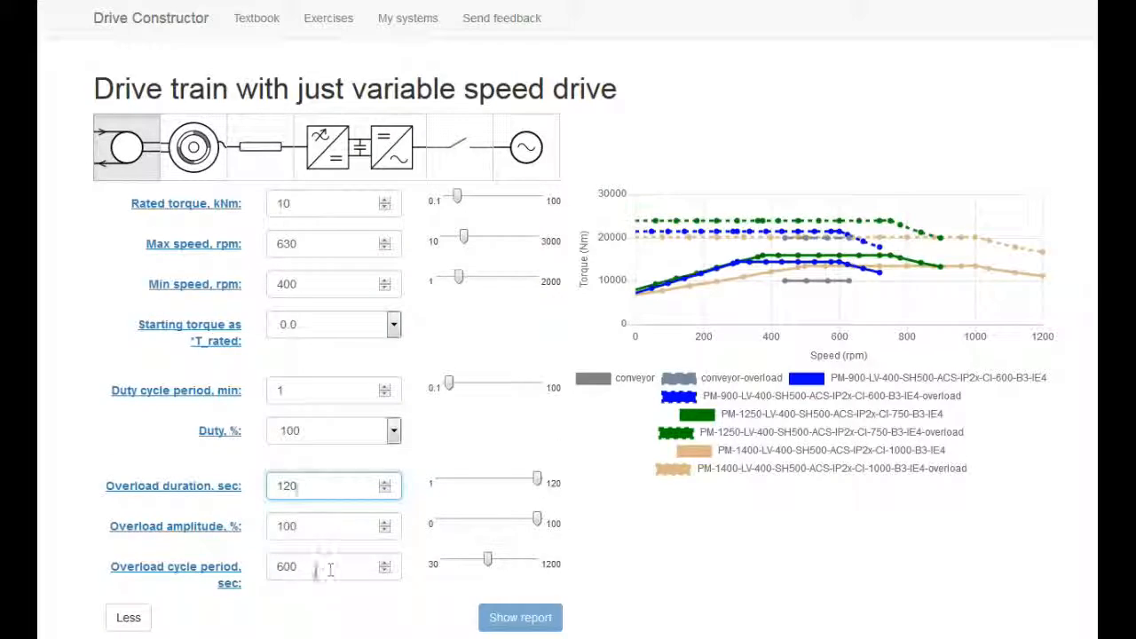
double_click(287, 567)
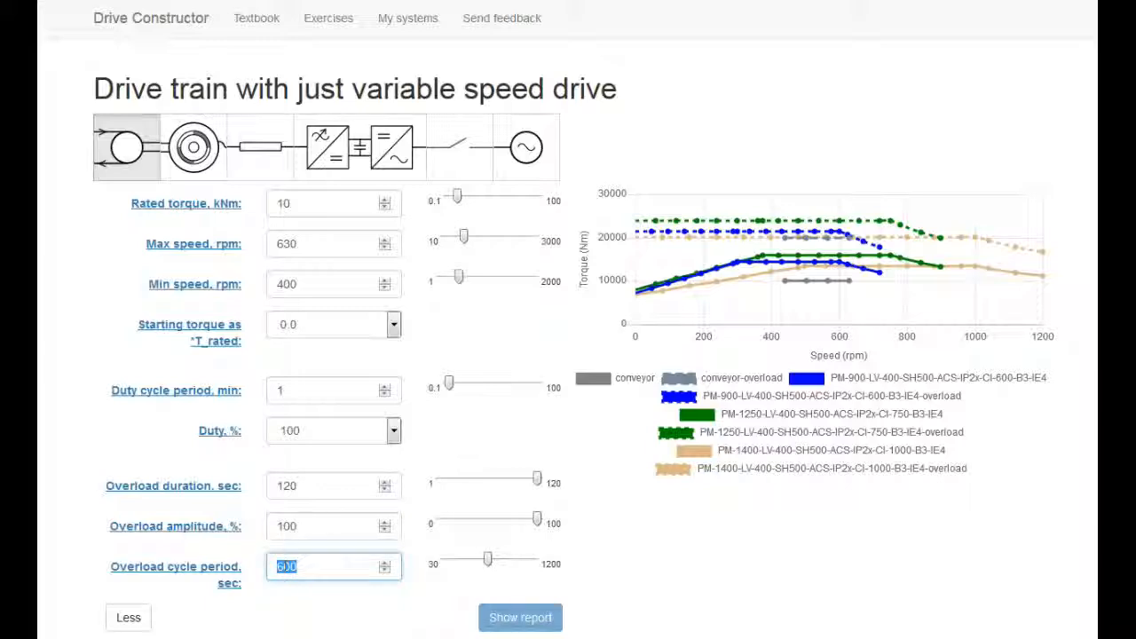
type("1200")
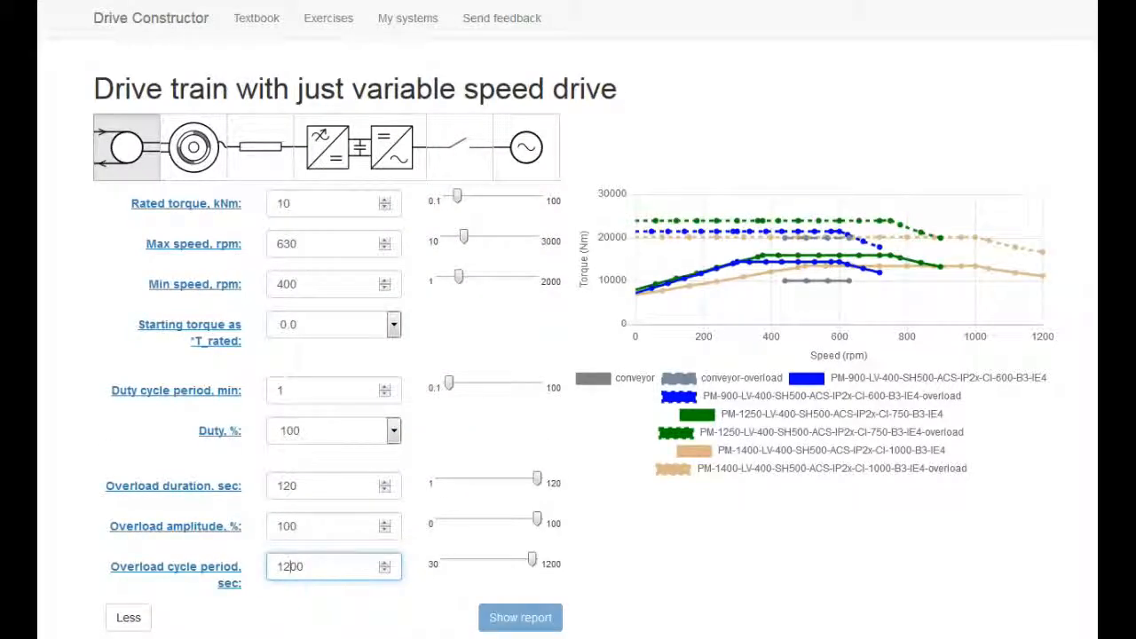
Select the 1400 kW electric machine candidate for the 120 sec overload case and look for matching cables and converters.
scroll(1090, 337, "down", 3)
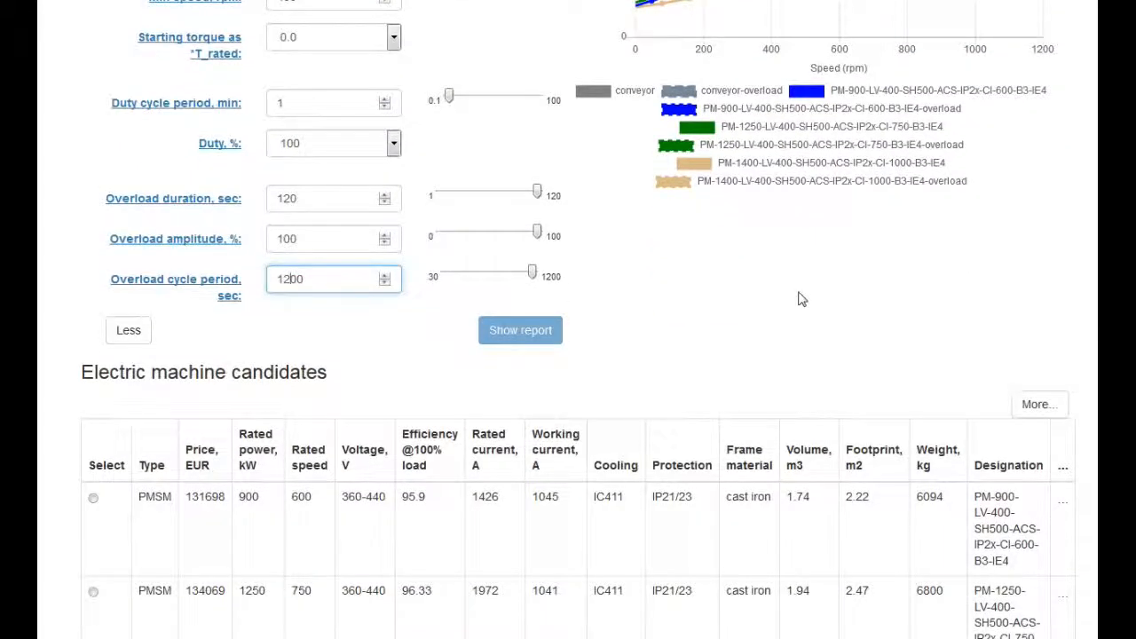
left_click(803, 299)
scroll(580, 355, "down", 2)
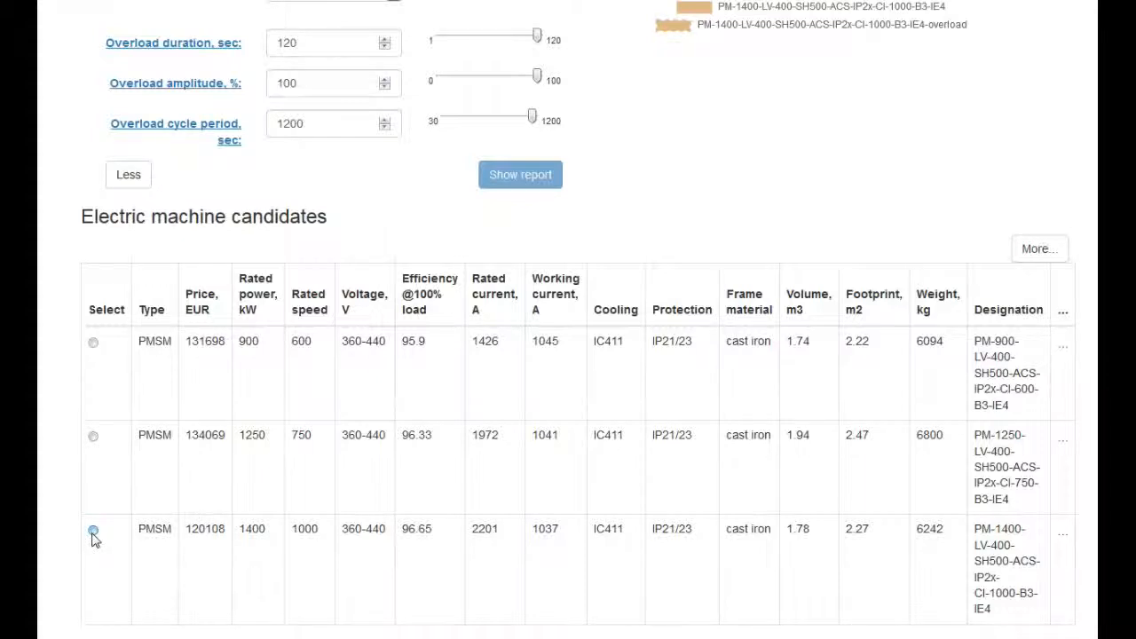
left_click(93, 531)
scroll(577, 356, "down", 2)
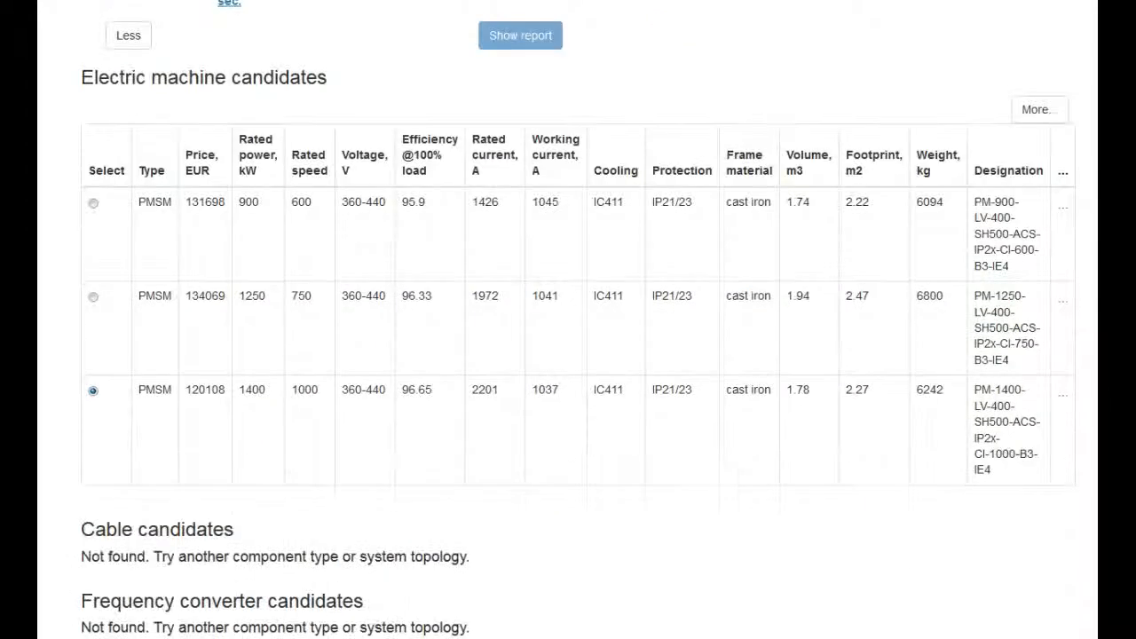
Select the 1250 kW, 750 rpm electric machine and review its cable and frequency converter candidates and torque curves.
left_click(94, 299)
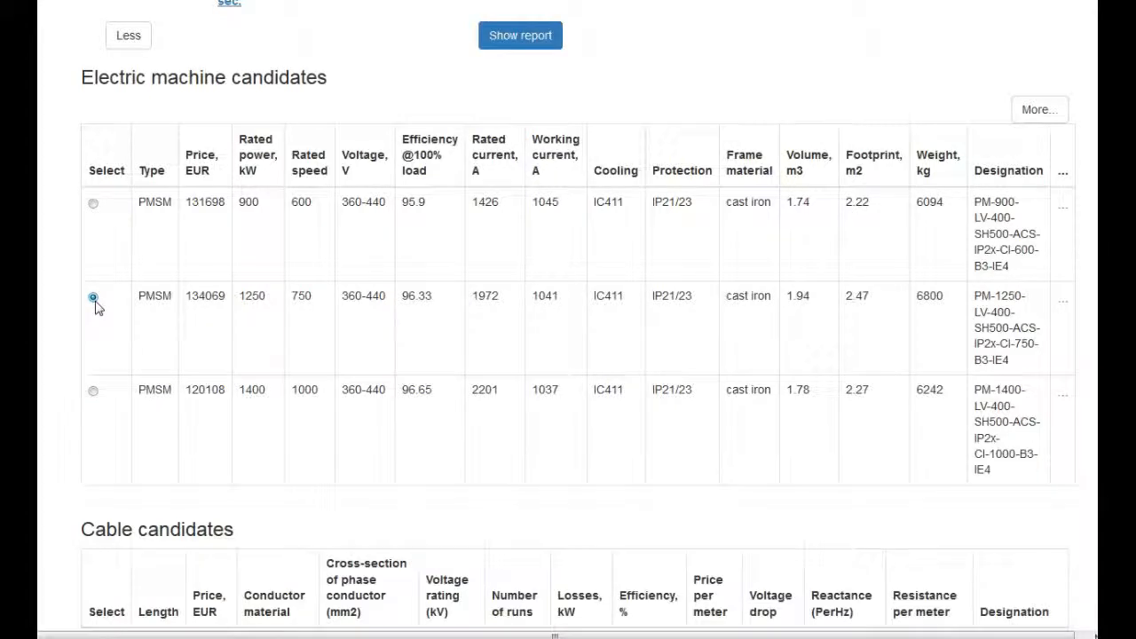
scroll(578, 355, "down", 3)
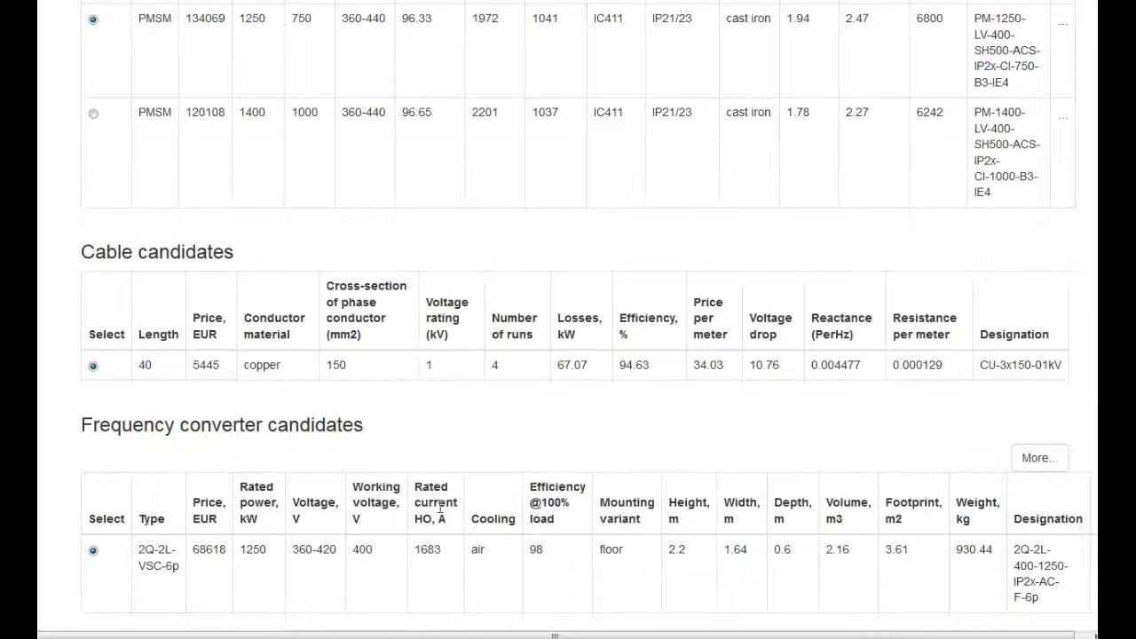
left_click(1057, 466)
scroll(568, 320, "up", 7)
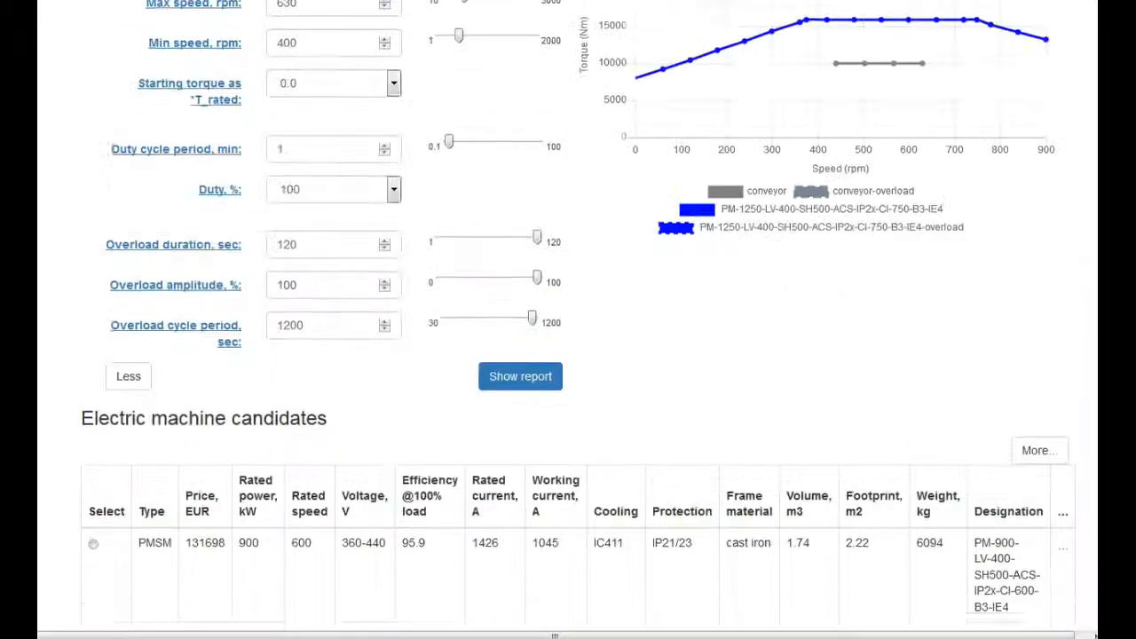
scroll(569, 320, "up", 2)
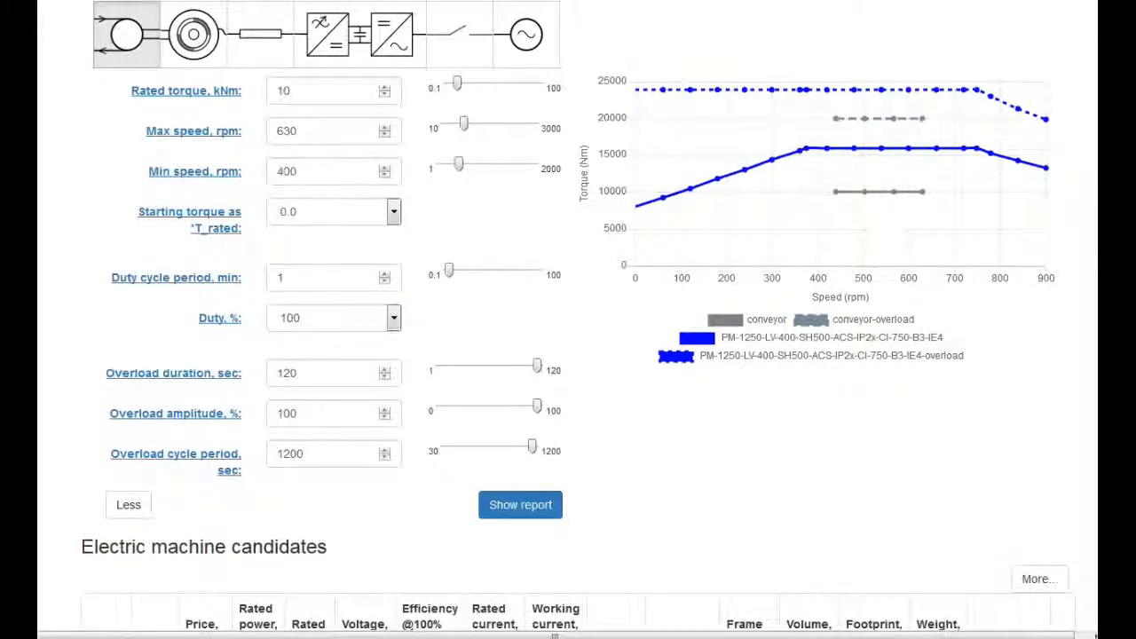
Set the conveyor's overload amplitude to 50 %, the overload duration to 60 sec and the overload cycle period to 600 sec.
scroll(568, 319, "up", 2)
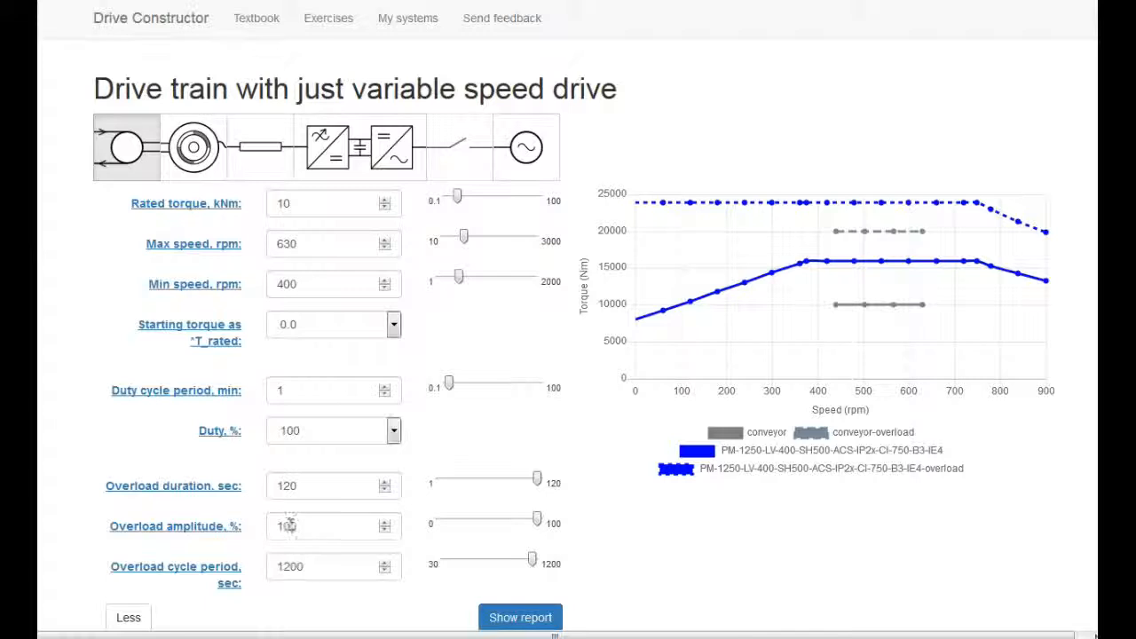
left_click_drag(291, 526, 278, 530)
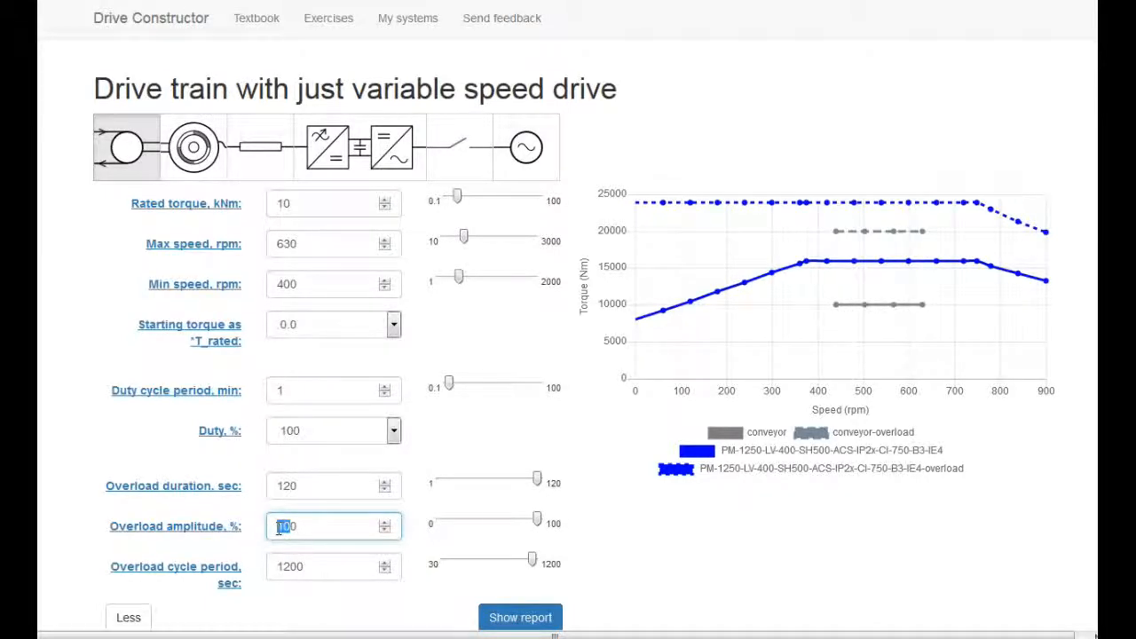
type("50")
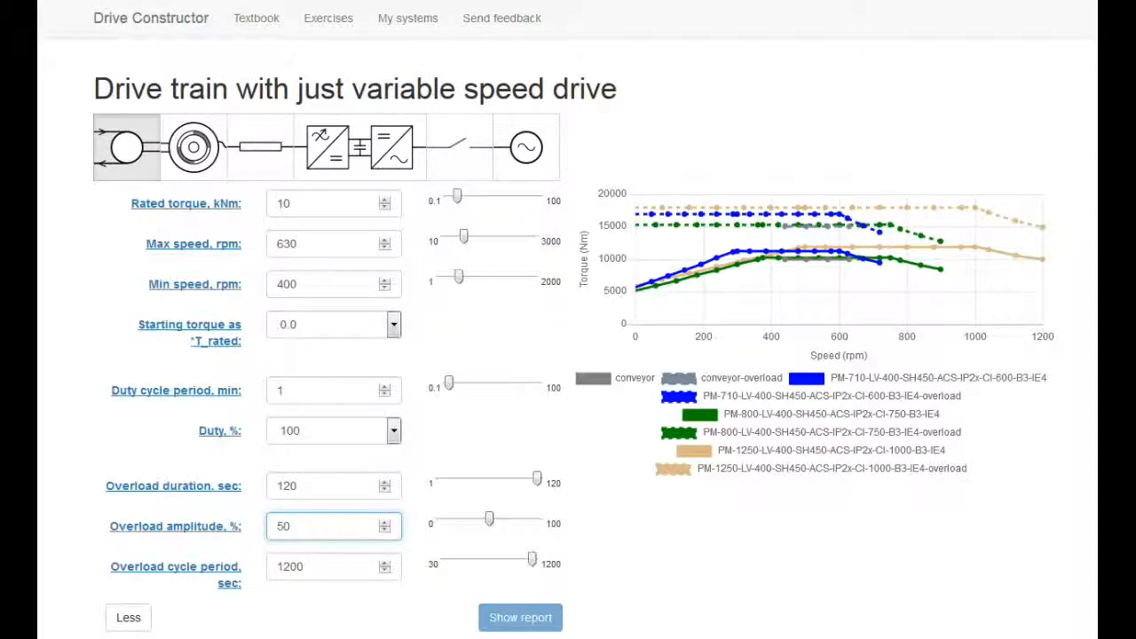
double_click(286, 486)
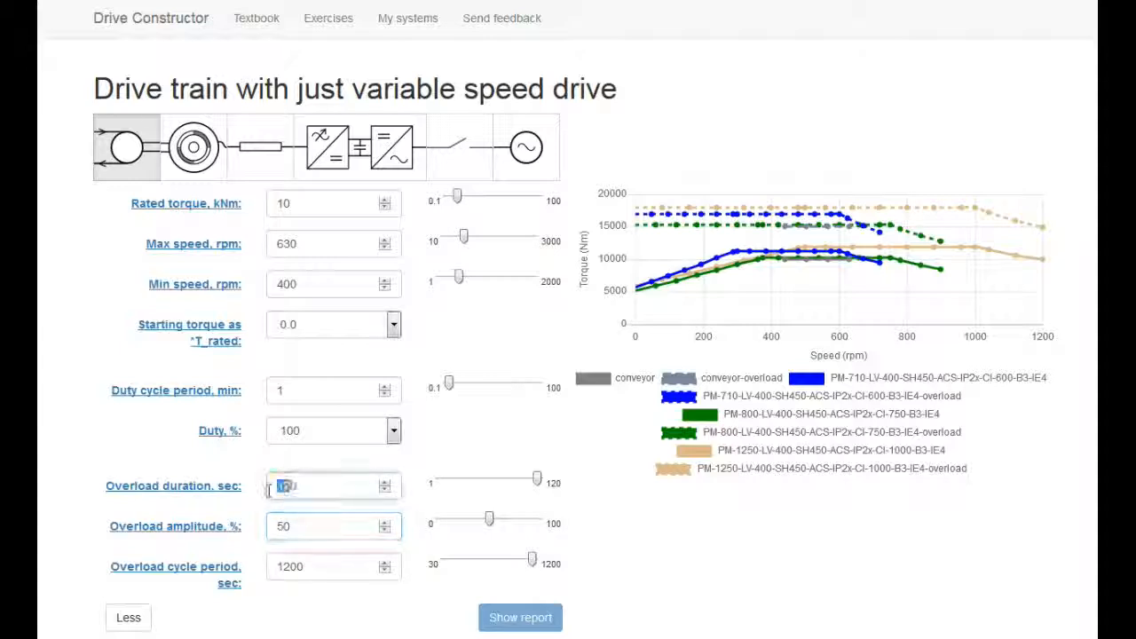
type("60")
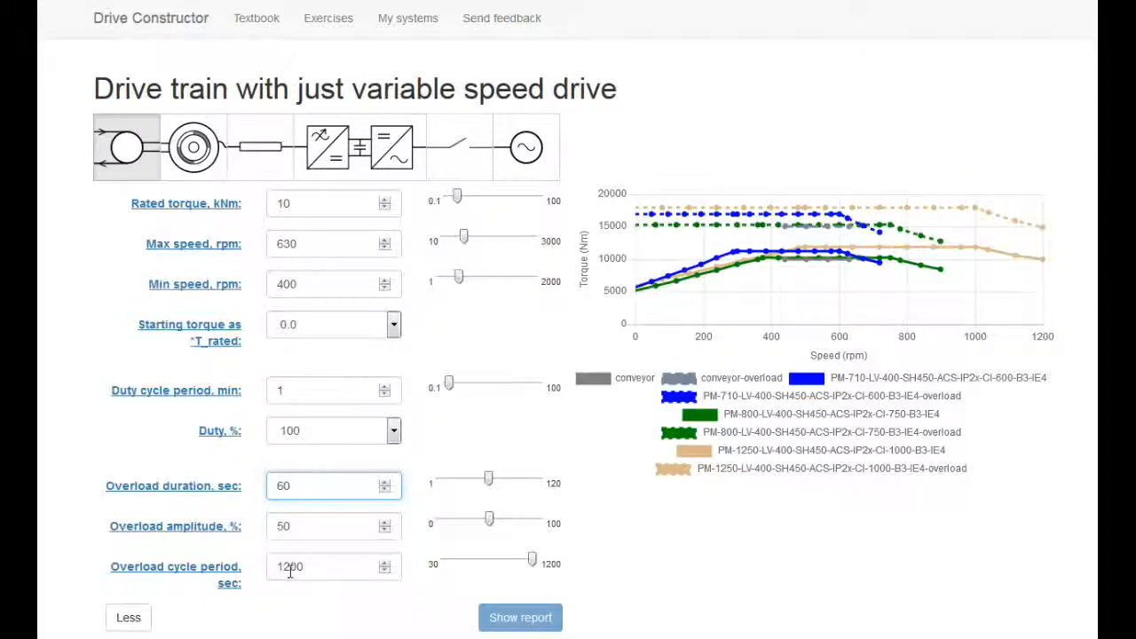
double_click(289, 570)
type("600")
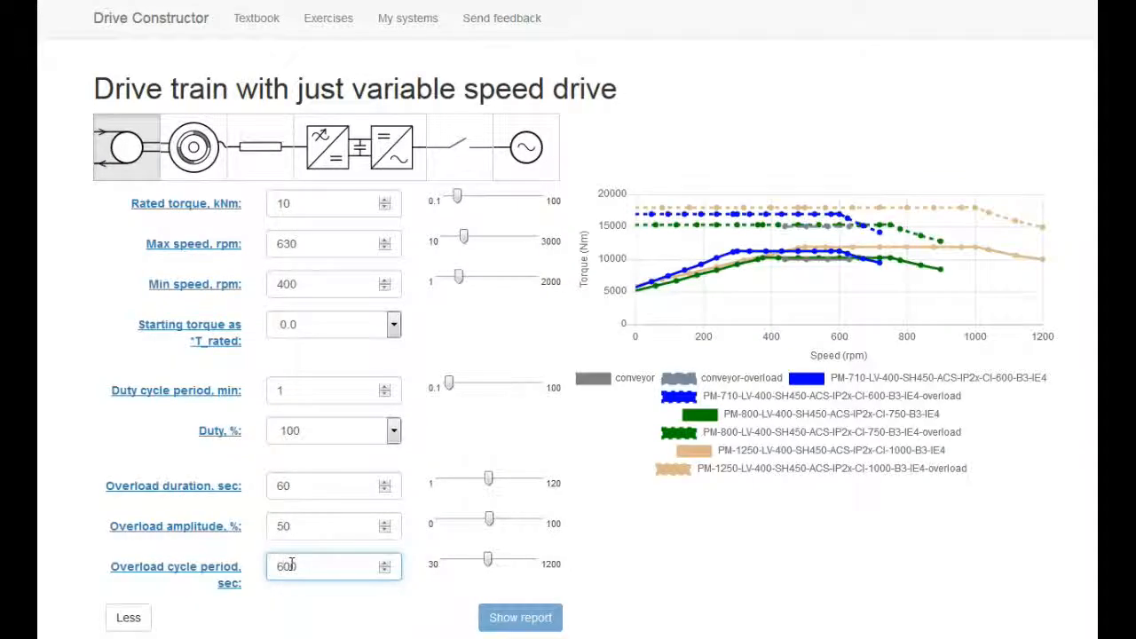
Select the 800 kW, 750 rpm PMSM electric machine and review its cable and frequency converter candidates and torque curves.
scroll(281, 566, "down", 5)
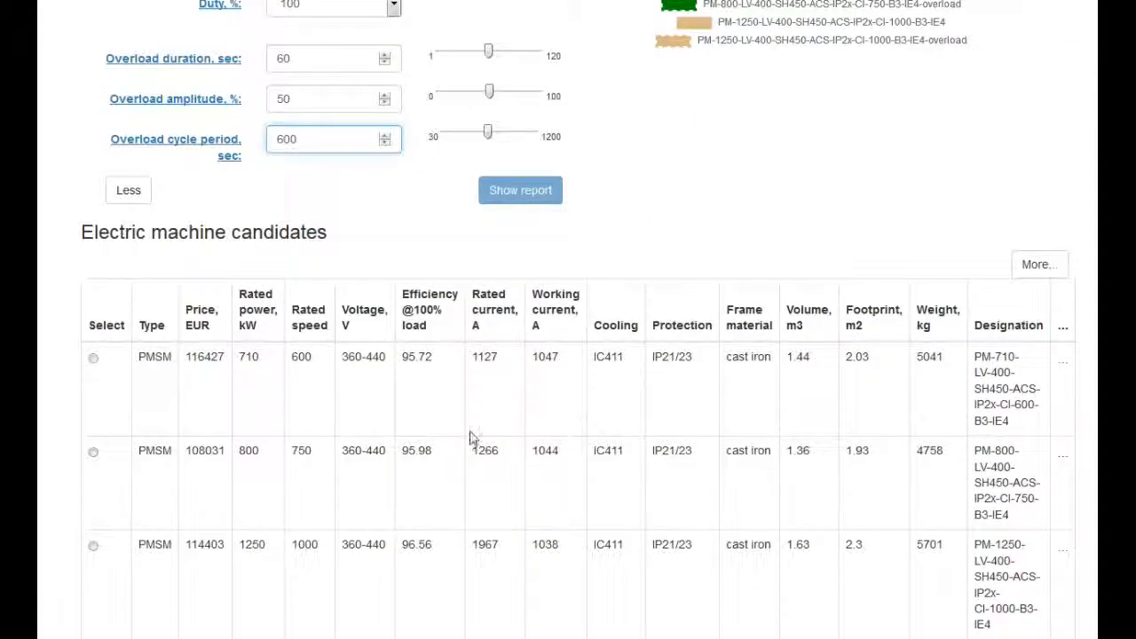
left_click(94, 453)
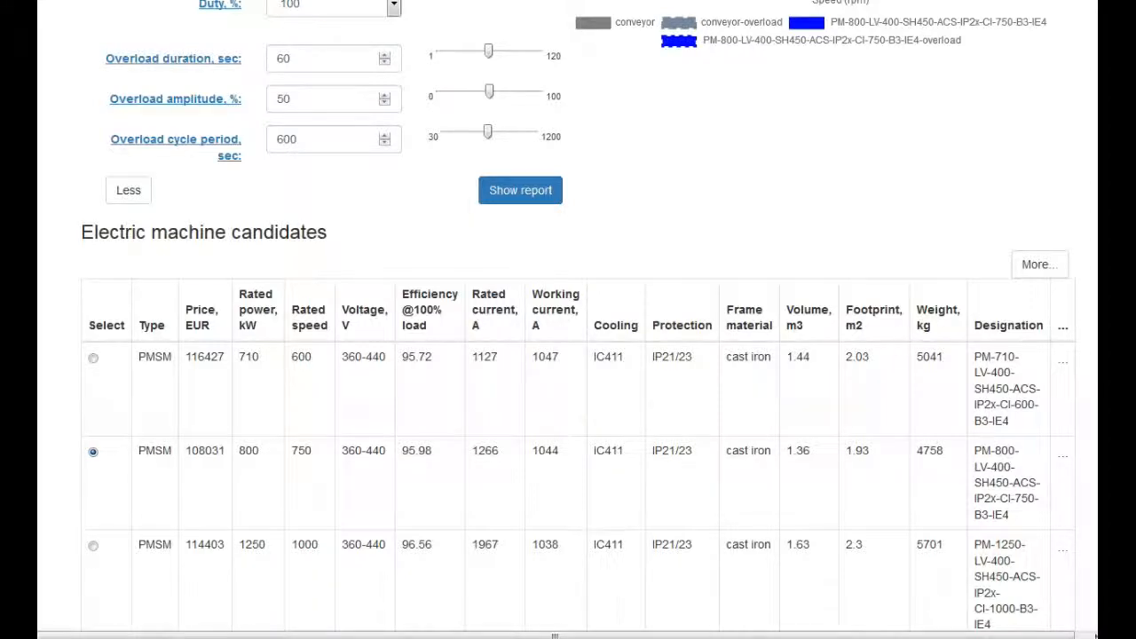
scroll(94, 151, "down", 5)
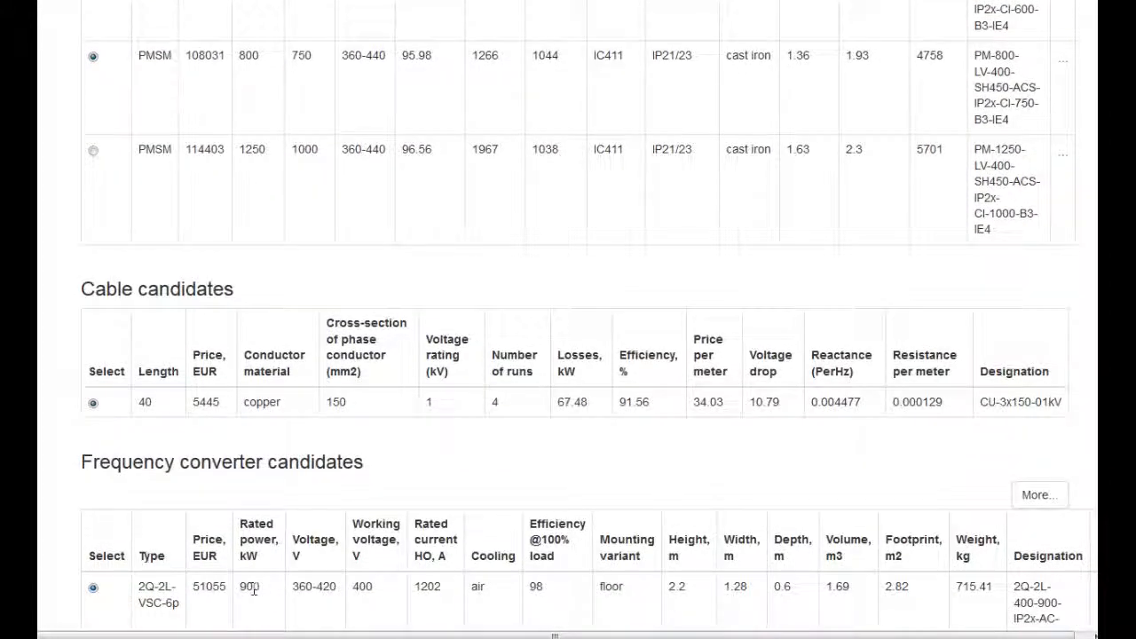
scroll(249, 586, "up", 9)
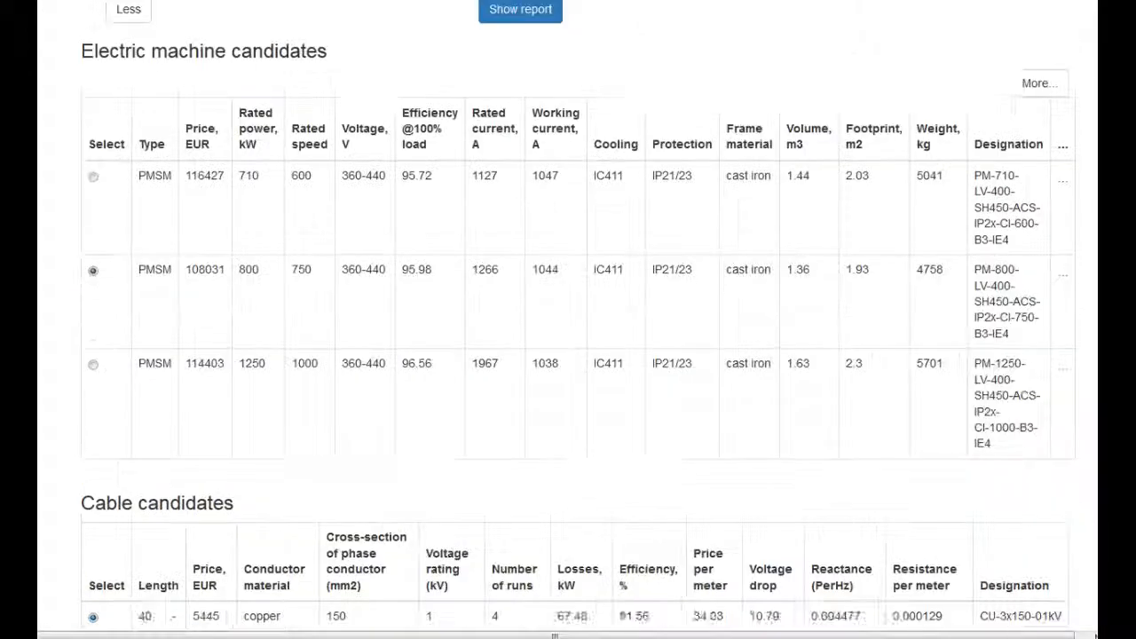
scroll(249, 586, "up", 2)
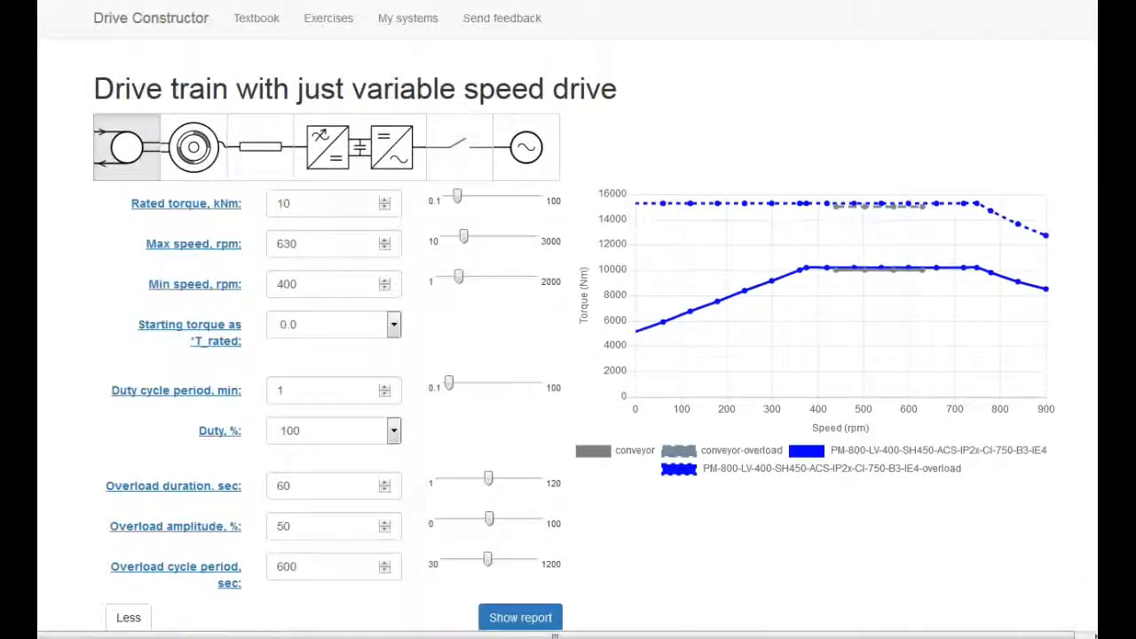
Change the electric machine type to SCIM.
left_click(202, 162)
left_click(293, 203)
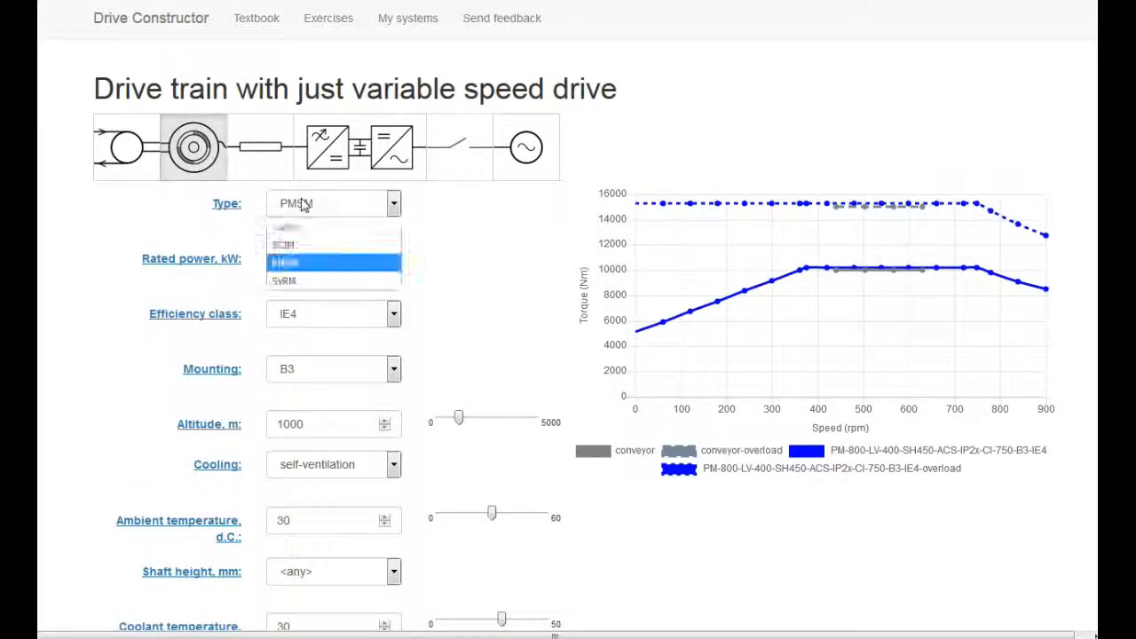
left_click(293, 245)
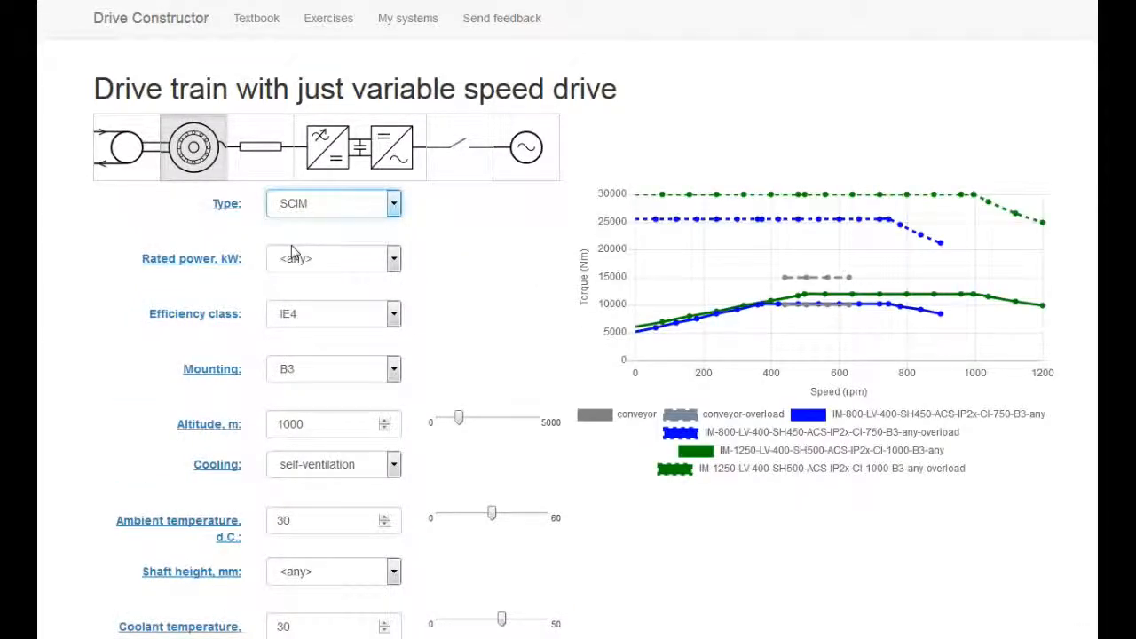
Select the 800 kW SCIM electric machine and review its matching cable and frequency converter candidates and torque curves.
scroll(1091, 434, "down", 6)
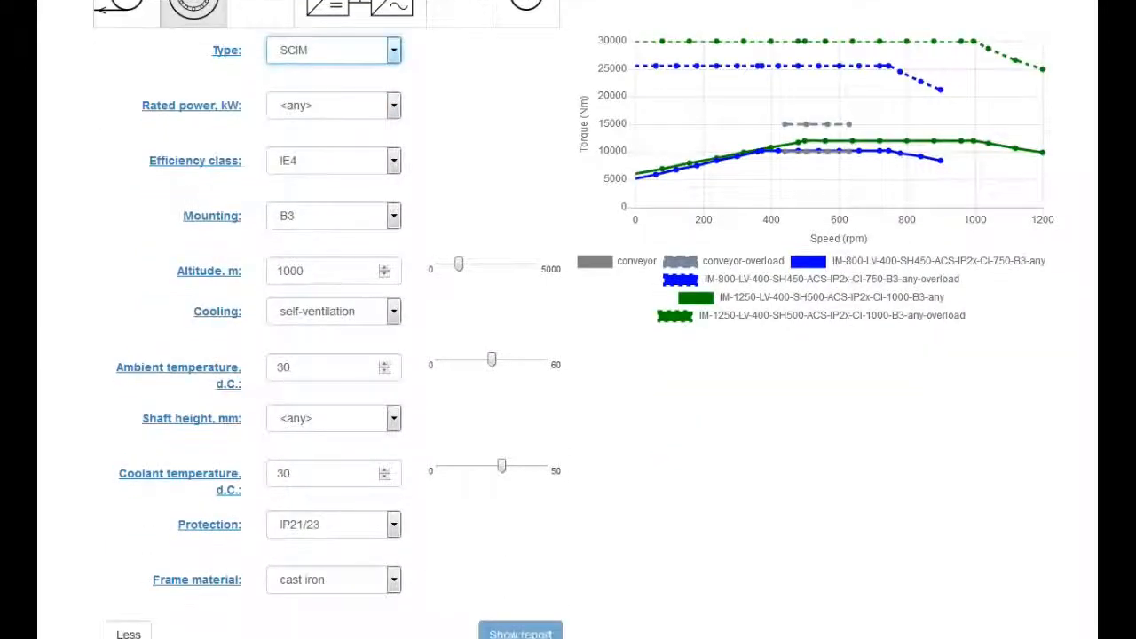
scroll(1090, 444, "down", 1)
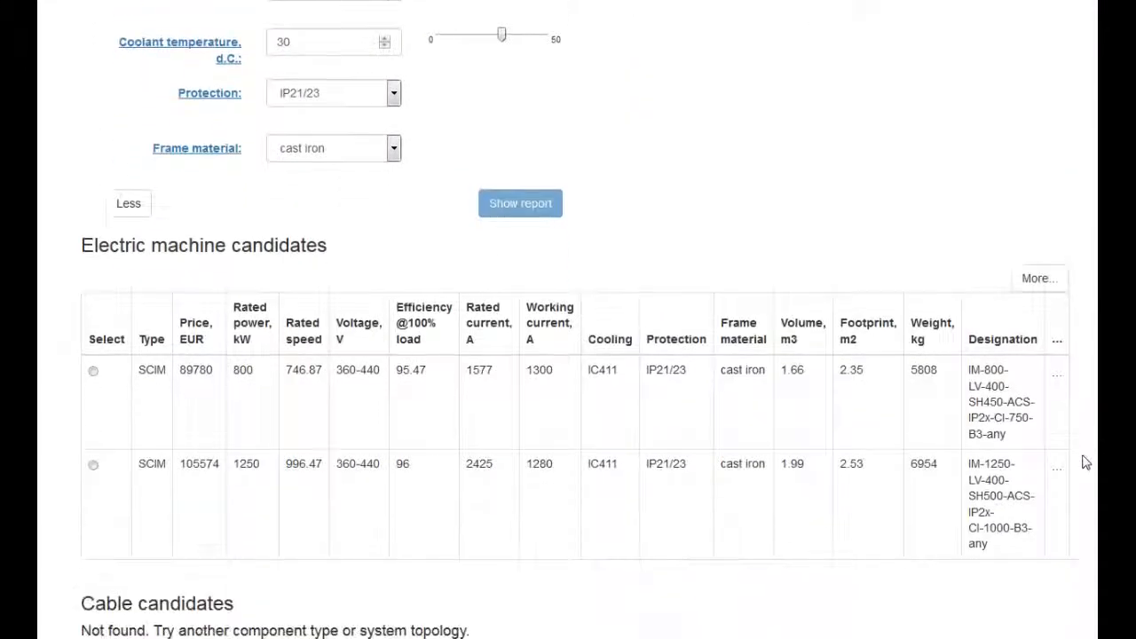
left_click(93, 371)
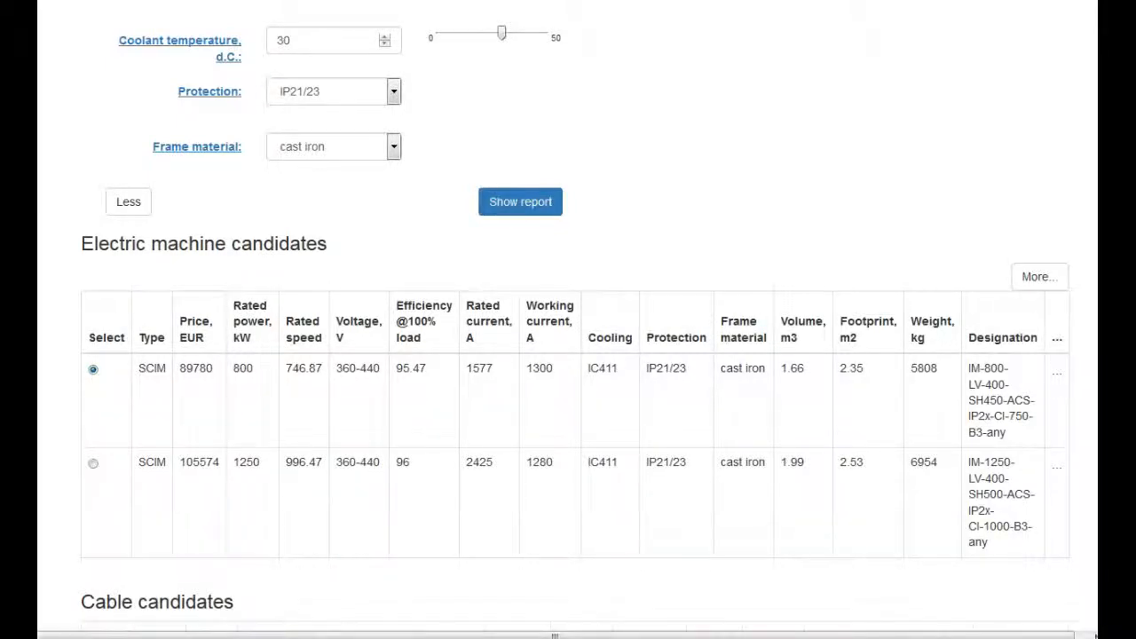
scroll(568, 355, "down", 4)
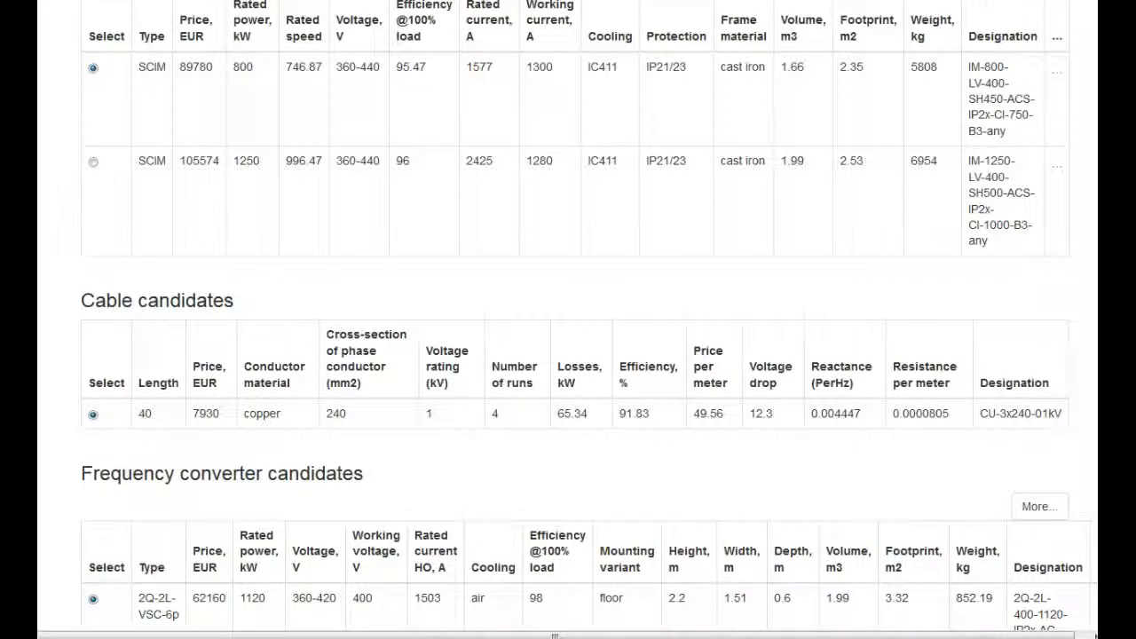
scroll(568, 319, "up", 15)
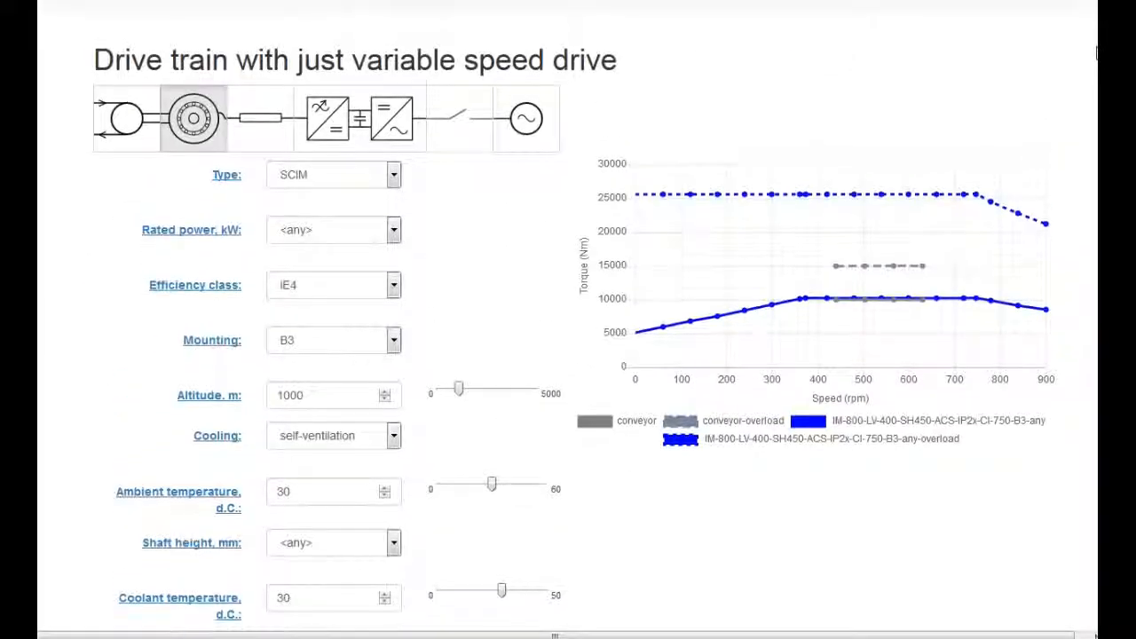